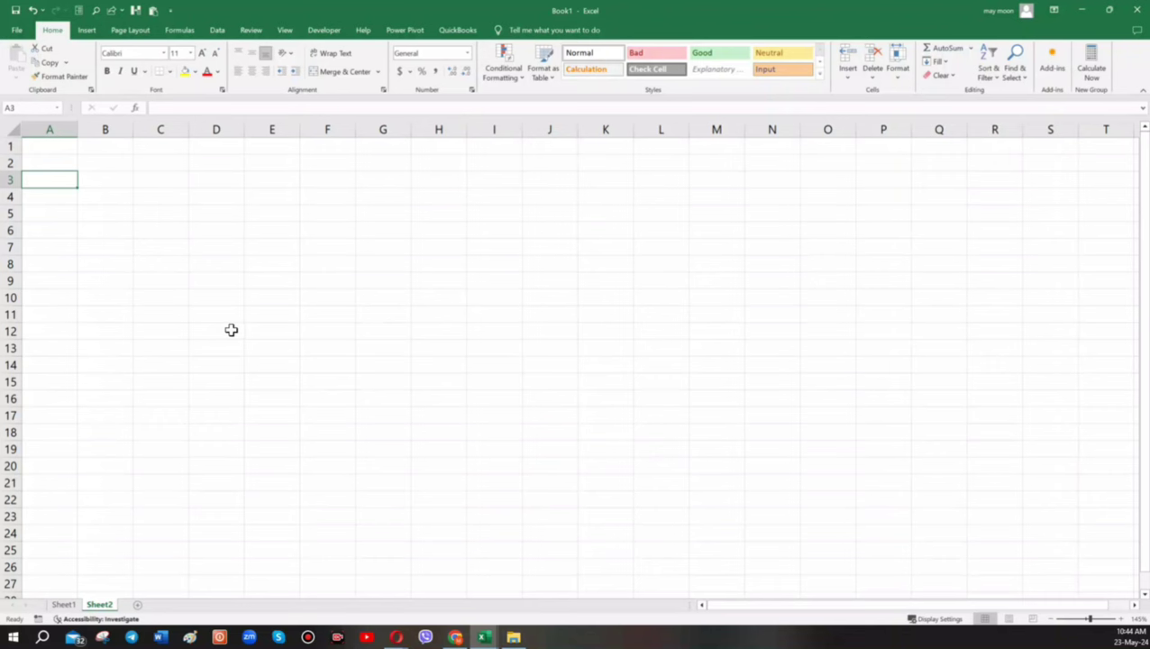
- Type the heading 'Date' into cell A3 of Sheet2
ctrl+scroll(229, 349, up, 1)
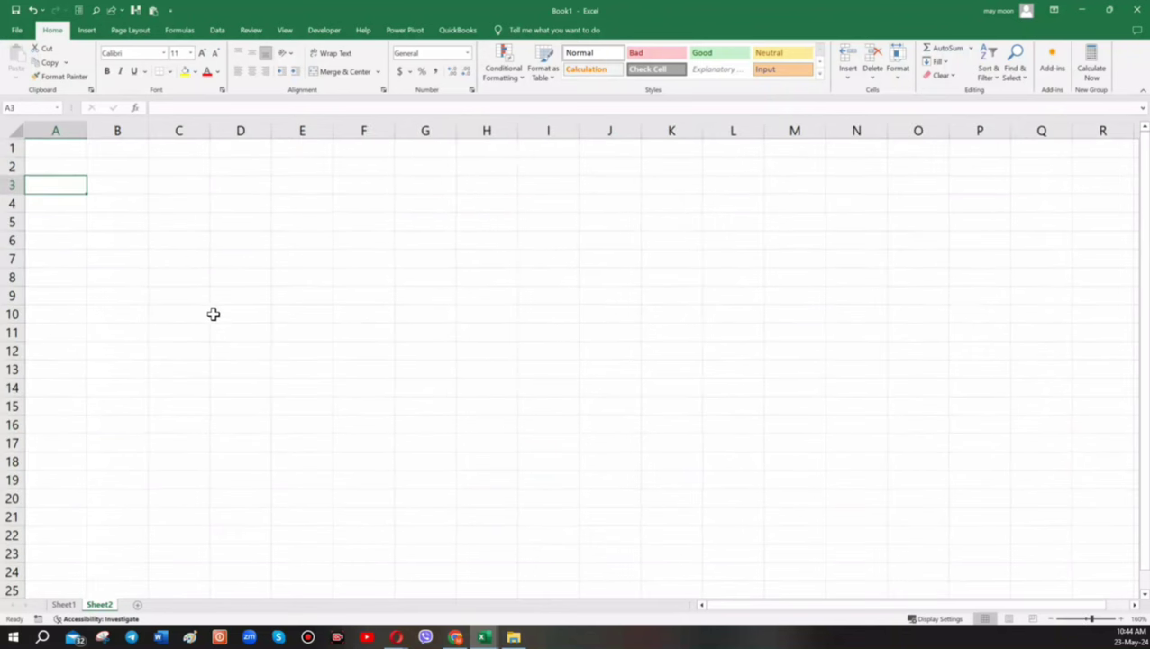
text(D)
text(ate)
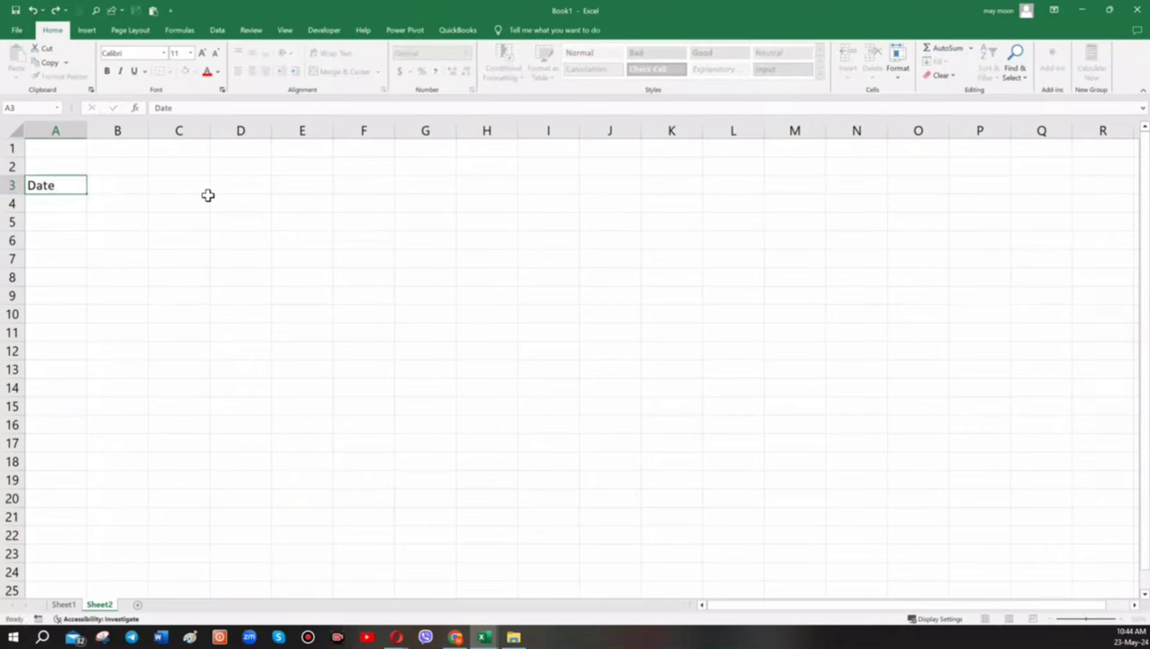
key(Return)
key(Up)
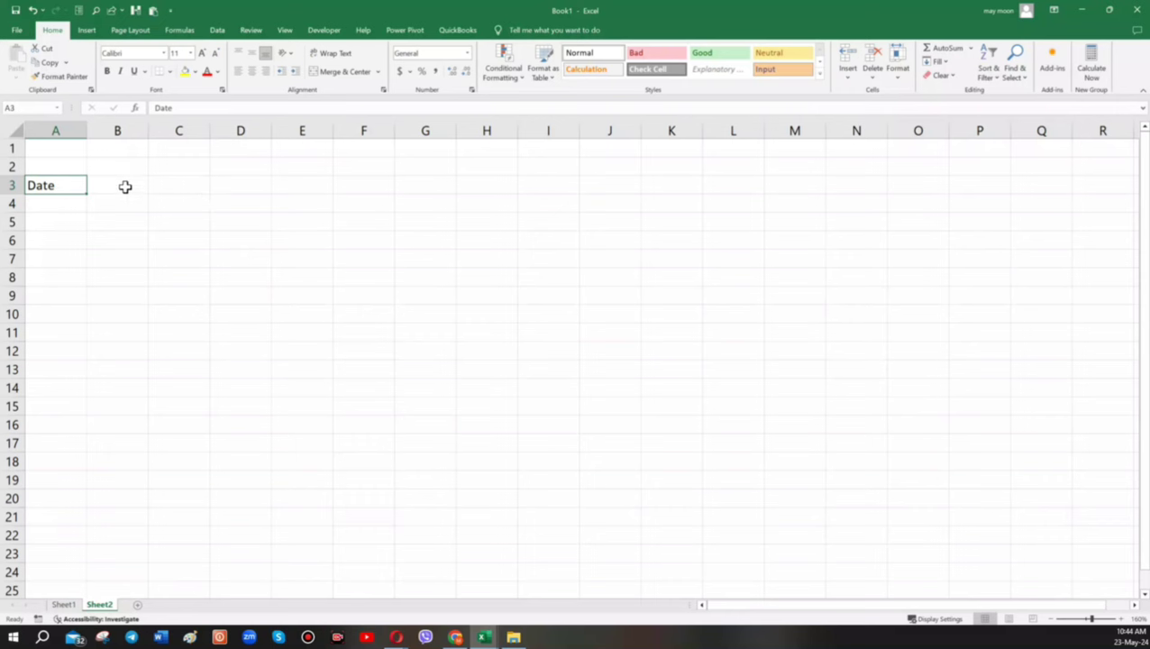
click(56, 131)
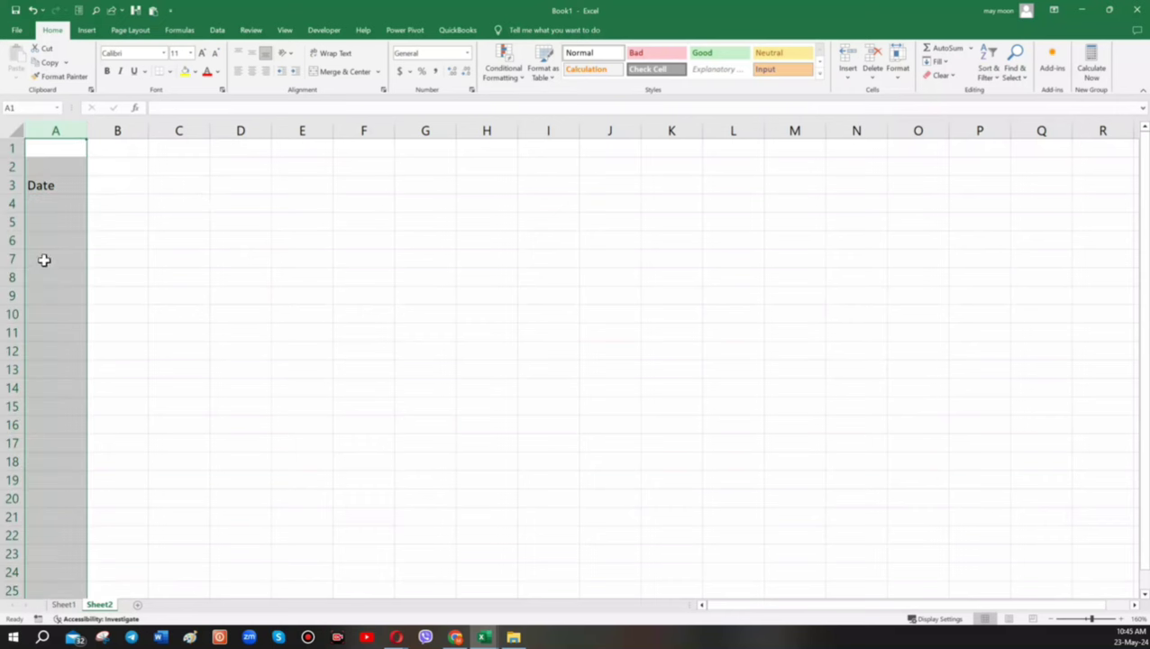
click(56, 204)
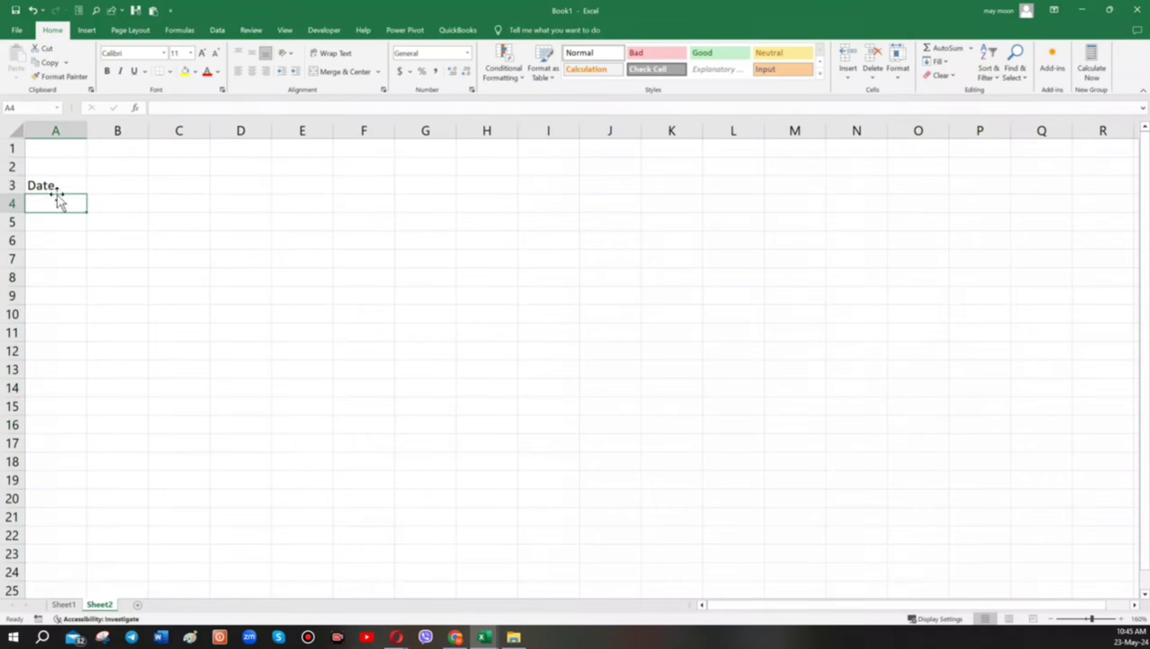
click(56, 129)
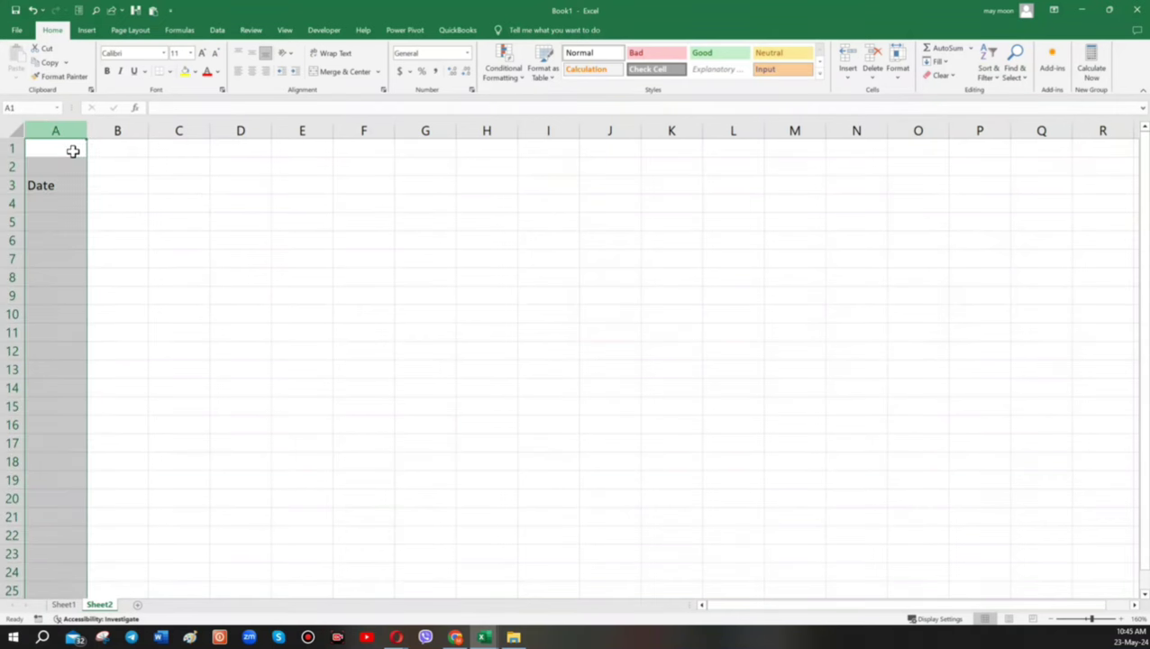
click(54, 204)
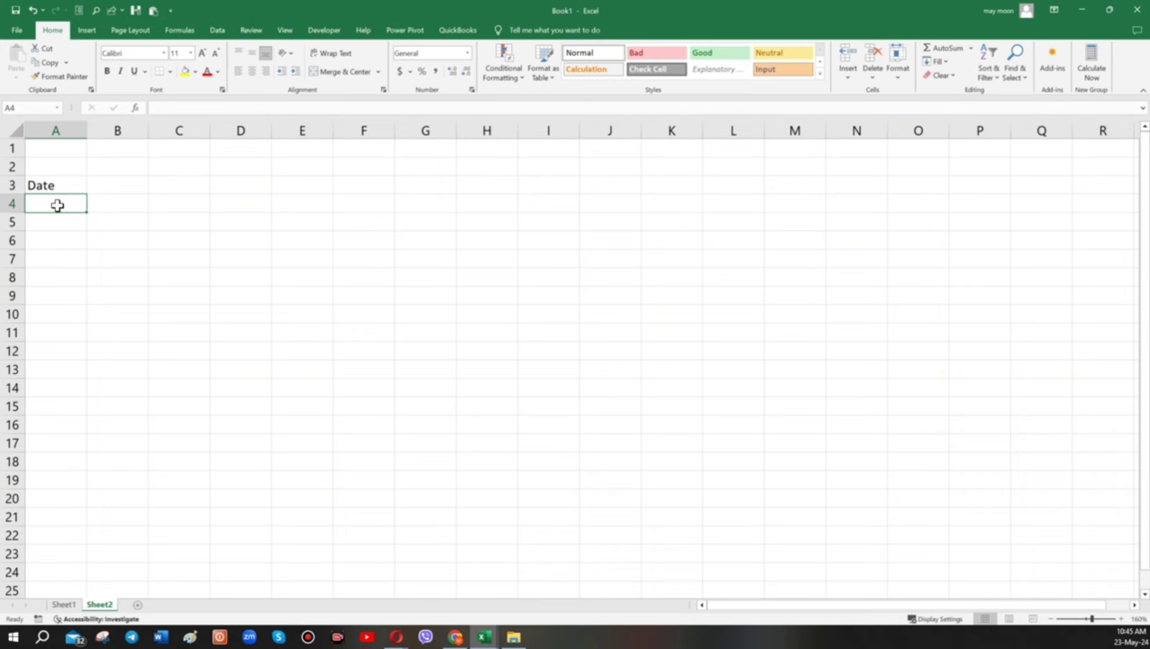
text(1.2.4)
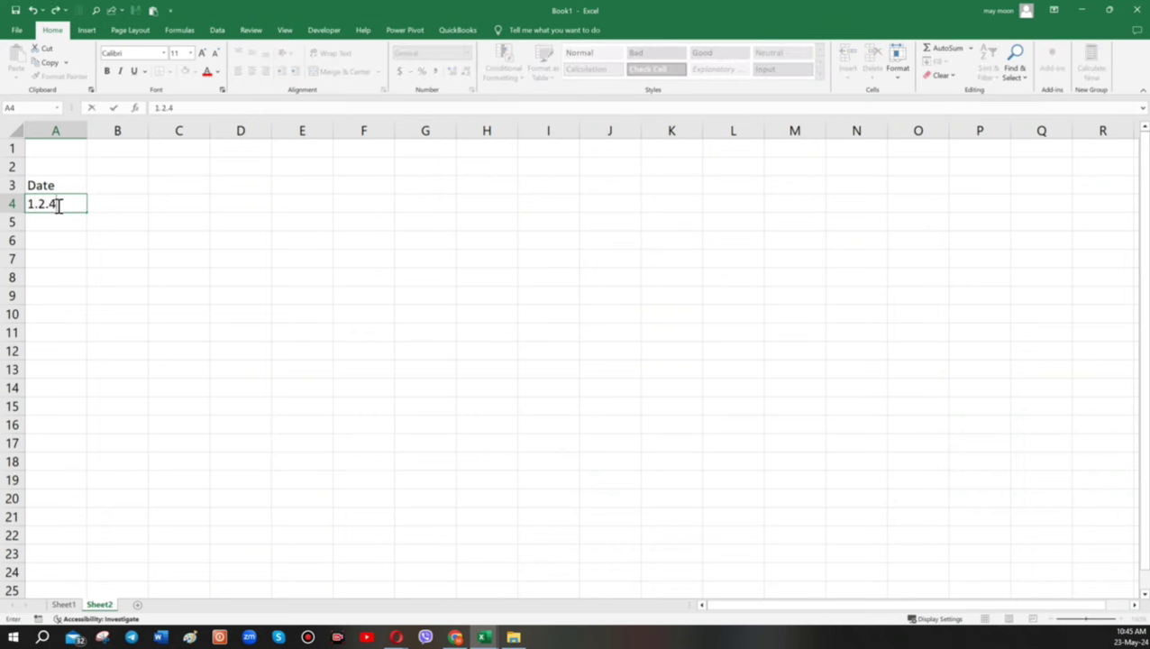
key(Return)
click(56, 205)
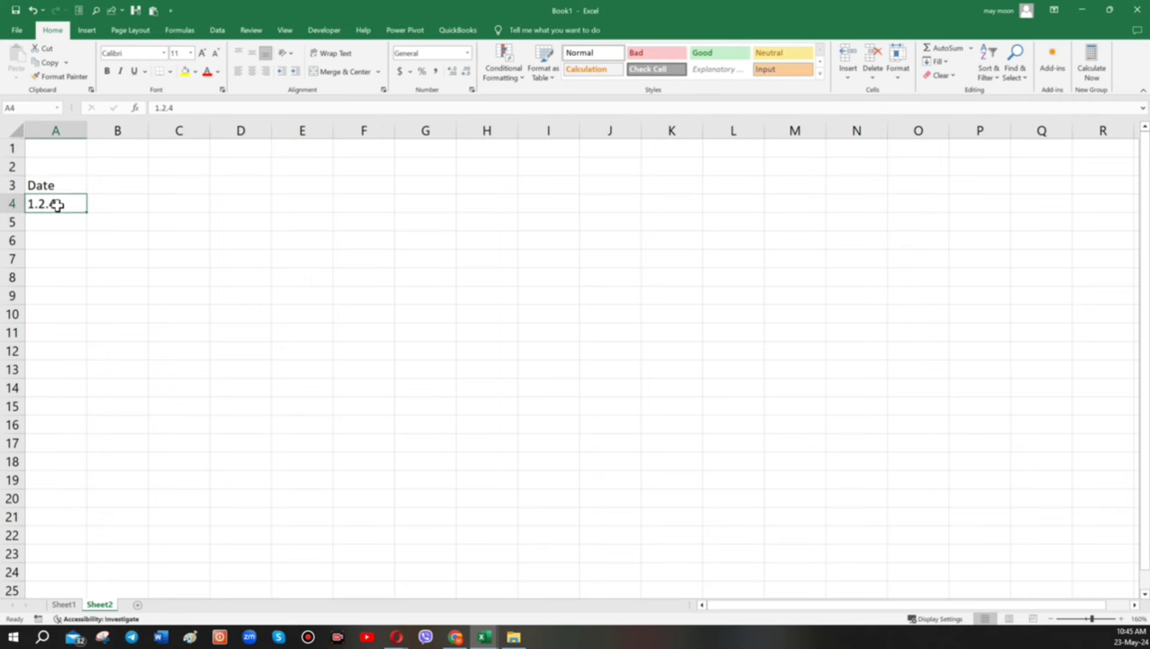
double_click(57, 205)
key(BackSpace)
text(24)
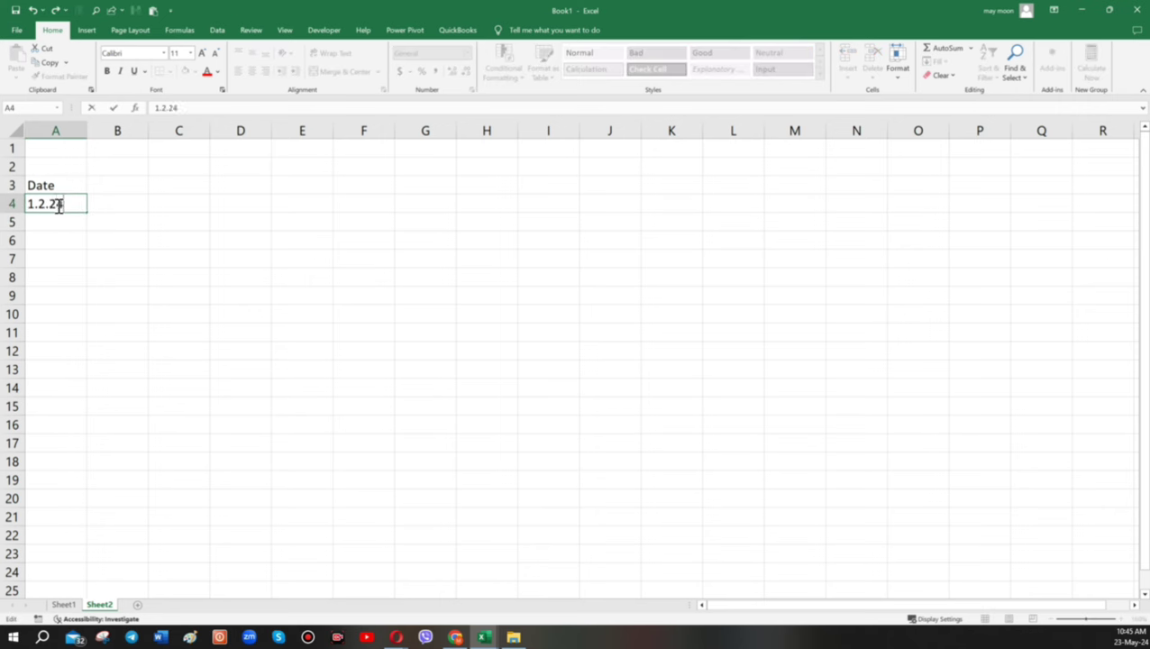
key(Return)
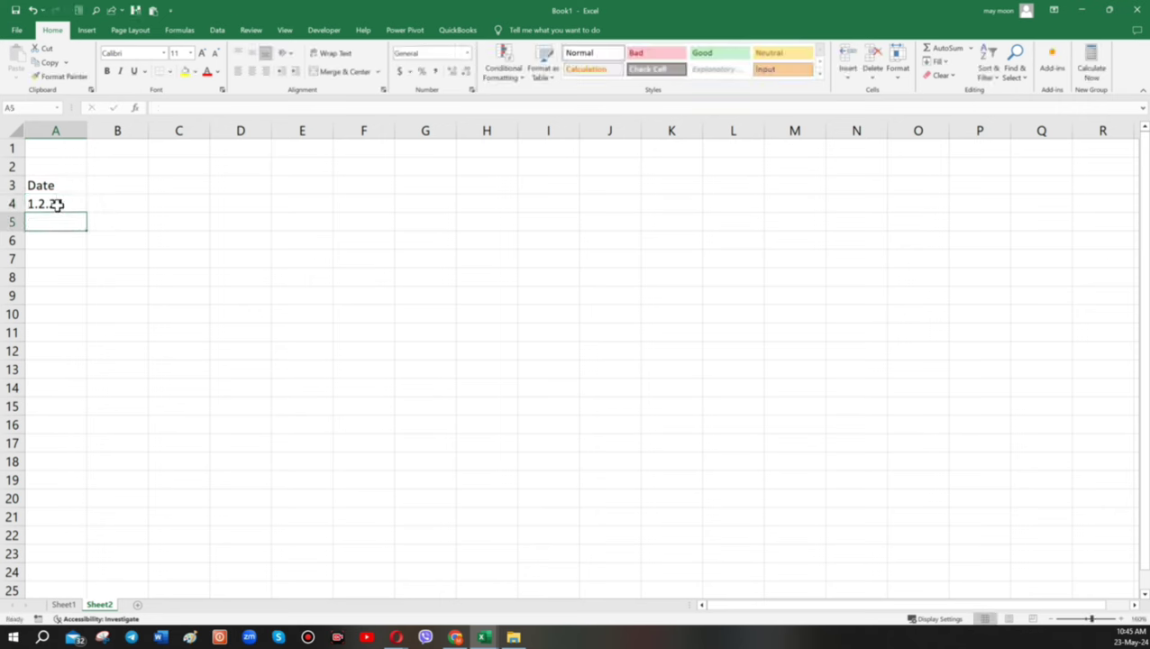
click(57, 204)
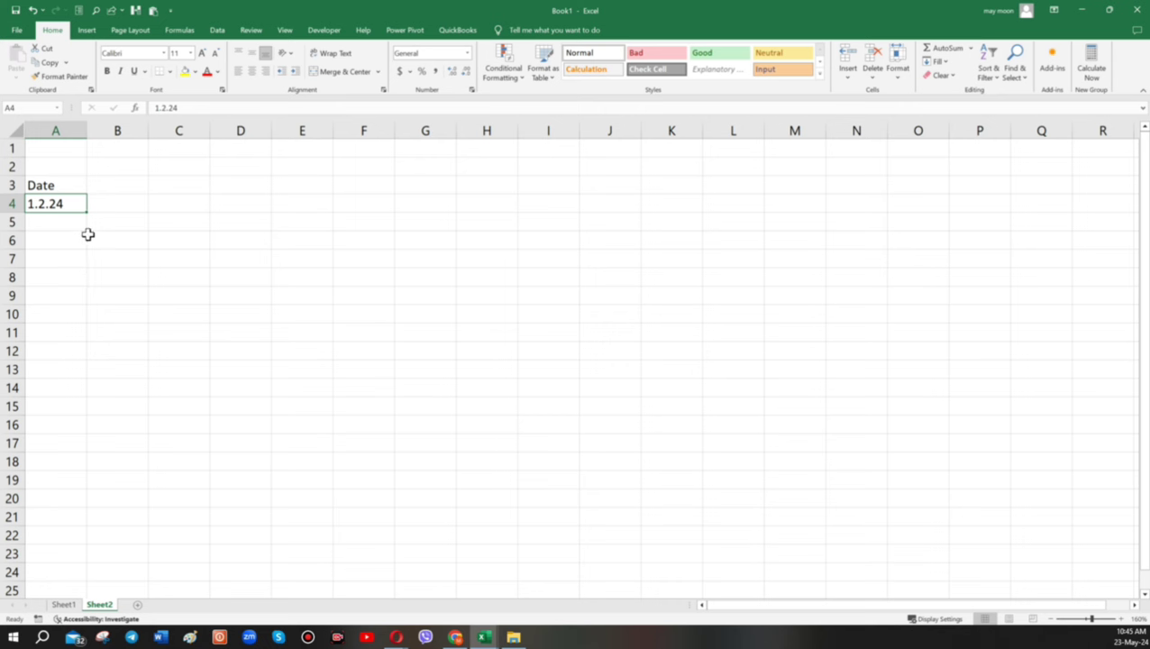
key(Delete)
- Apply the 14-Mar-12 Date number format to all of column A through Format Cells
click(59, 131)
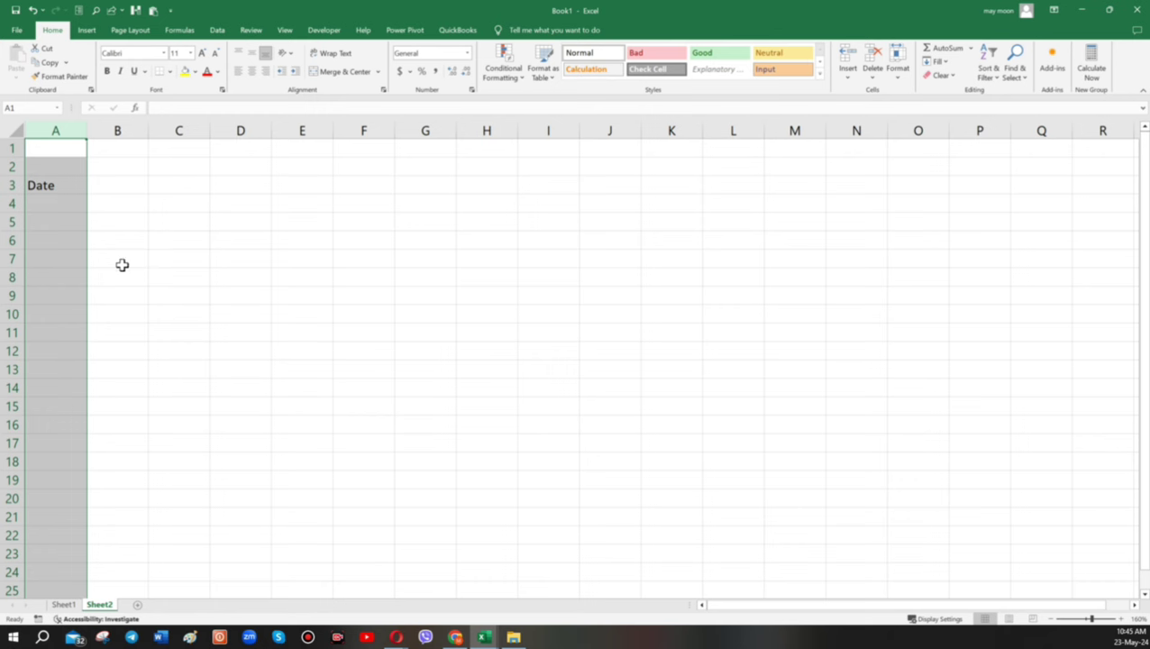
right_click(70, 241)
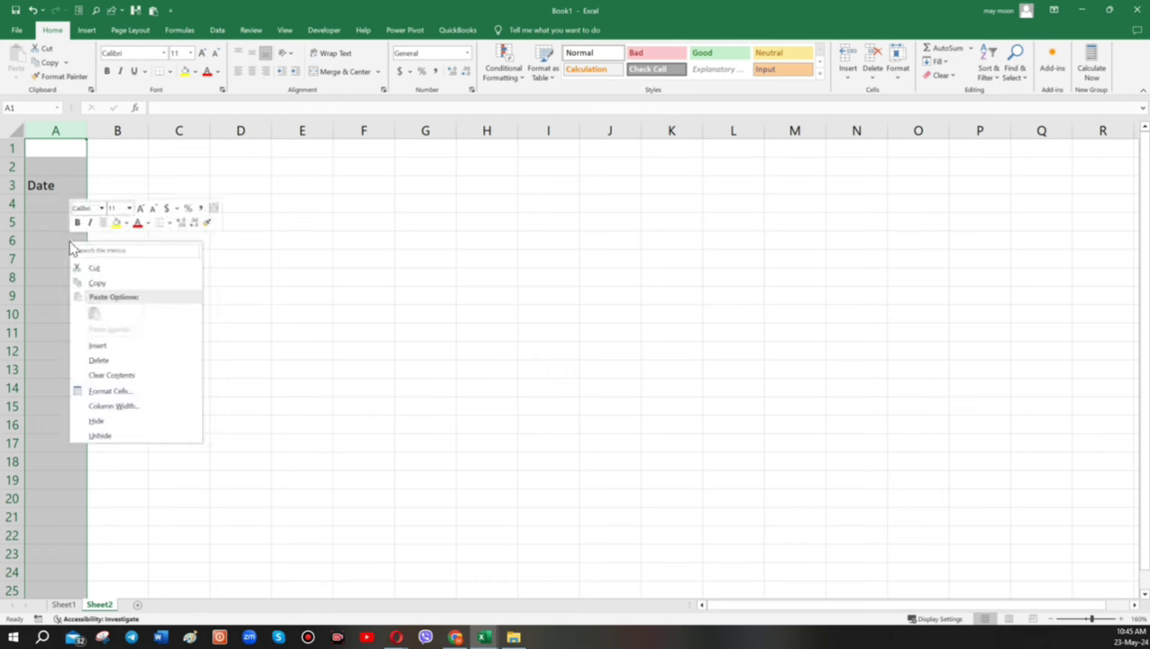
click(119, 390)
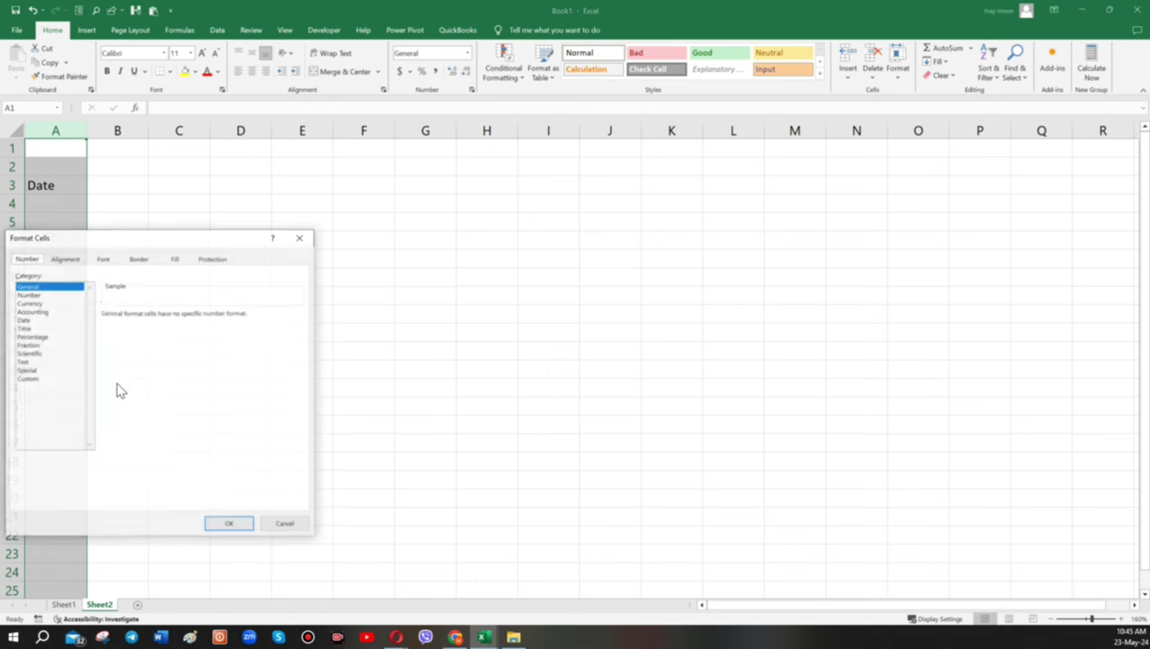
drag(83, 245, 312, 248)
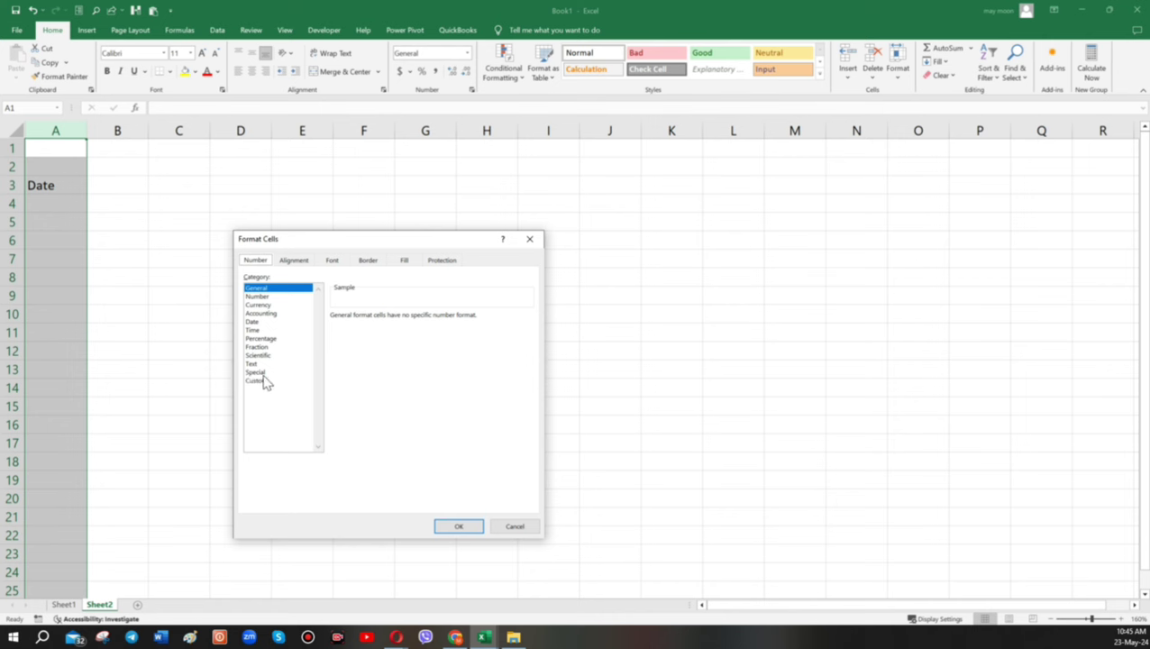
click(254, 322)
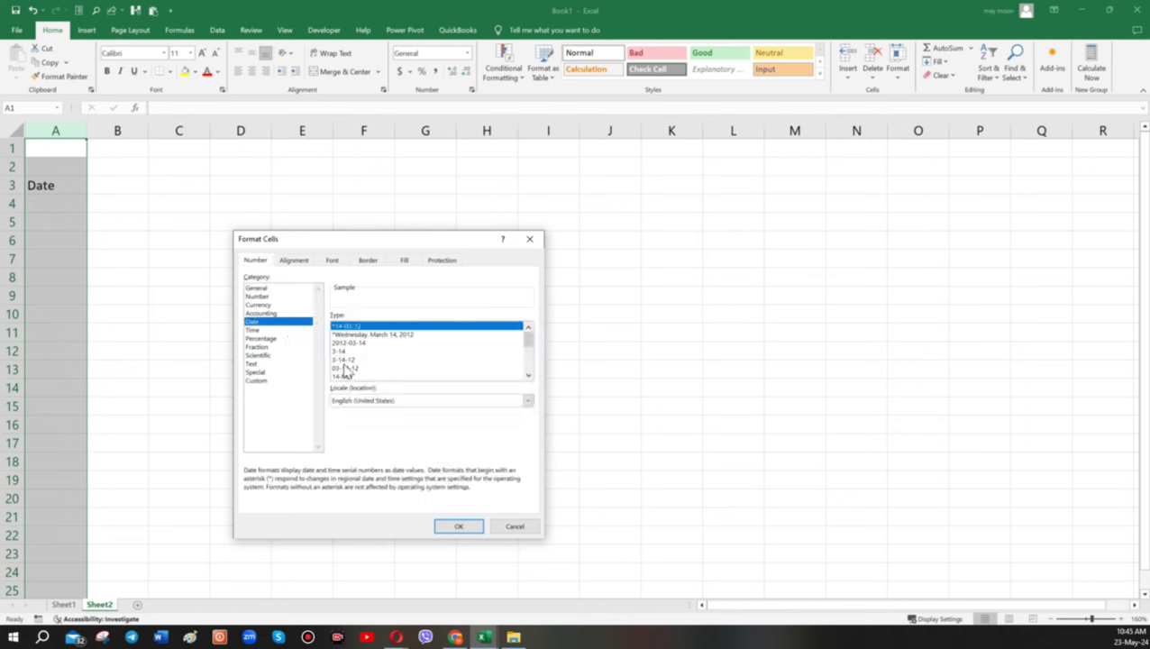
click(528, 374)
click(528, 374)
click(527, 374)
click(528, 375)
click(358, 359)
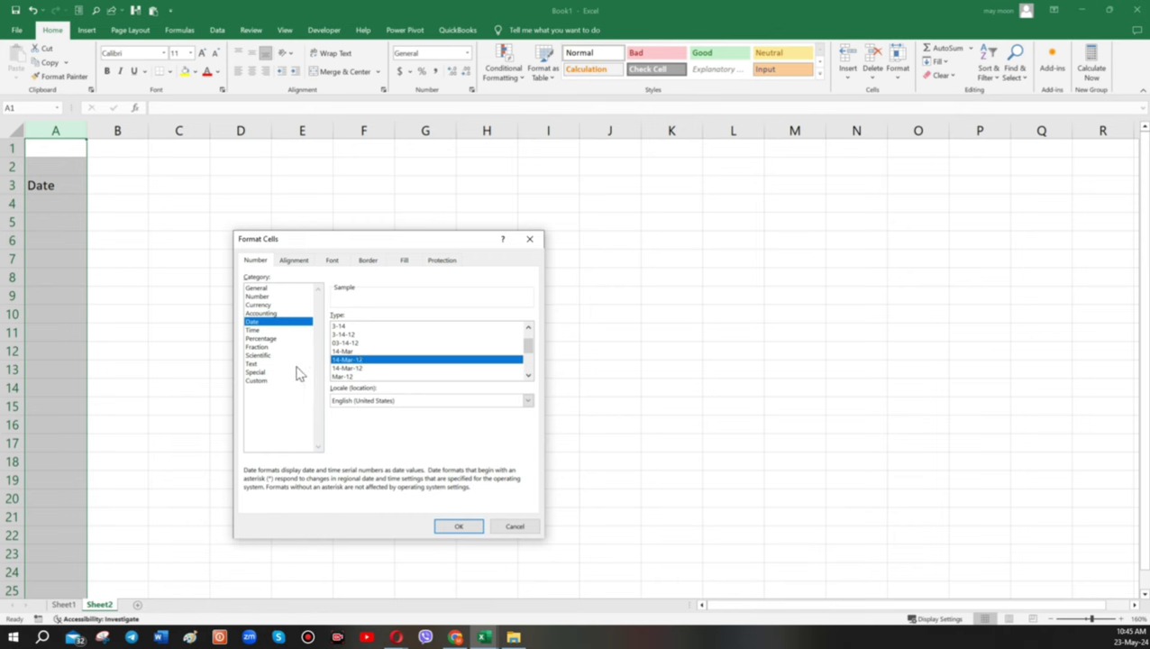
click(465, 529)
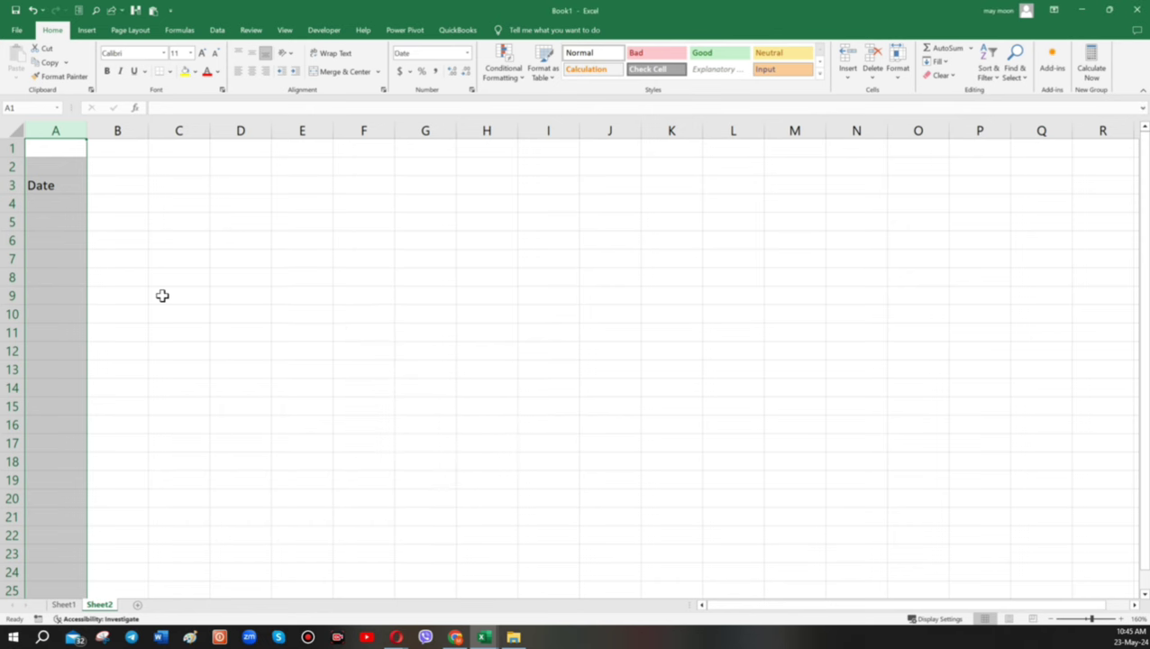
click(161, 295)
- Enter the sample dates 2-May-24 in A4 and 5-Feb-24 in A5
click(76, 203)
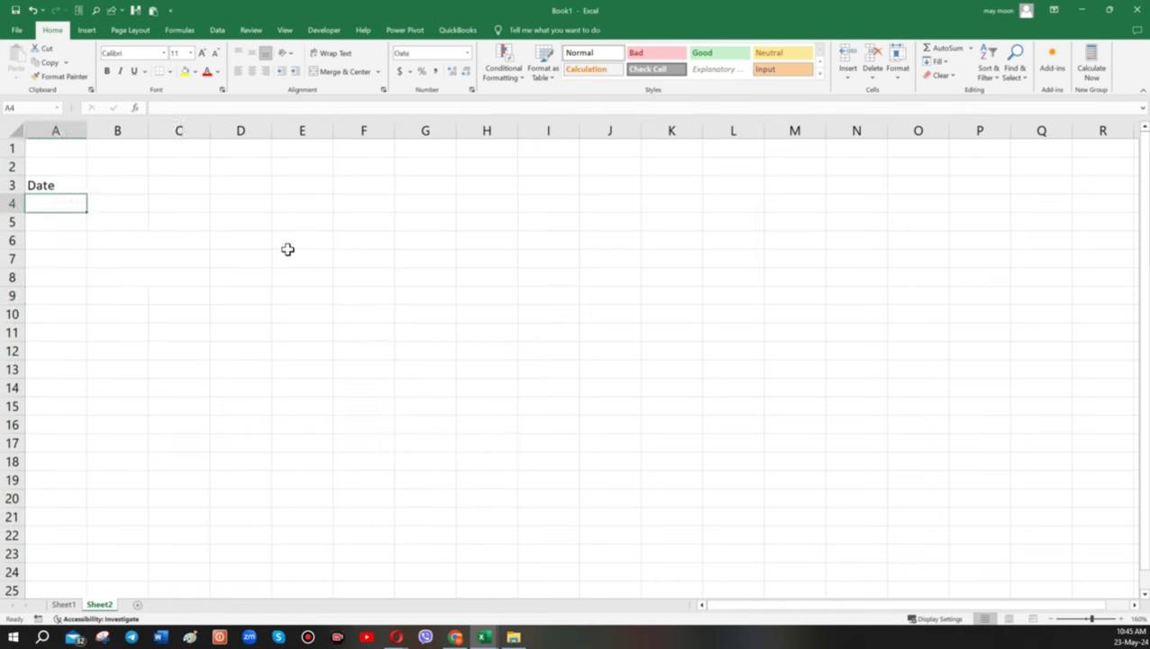
text(2/5)
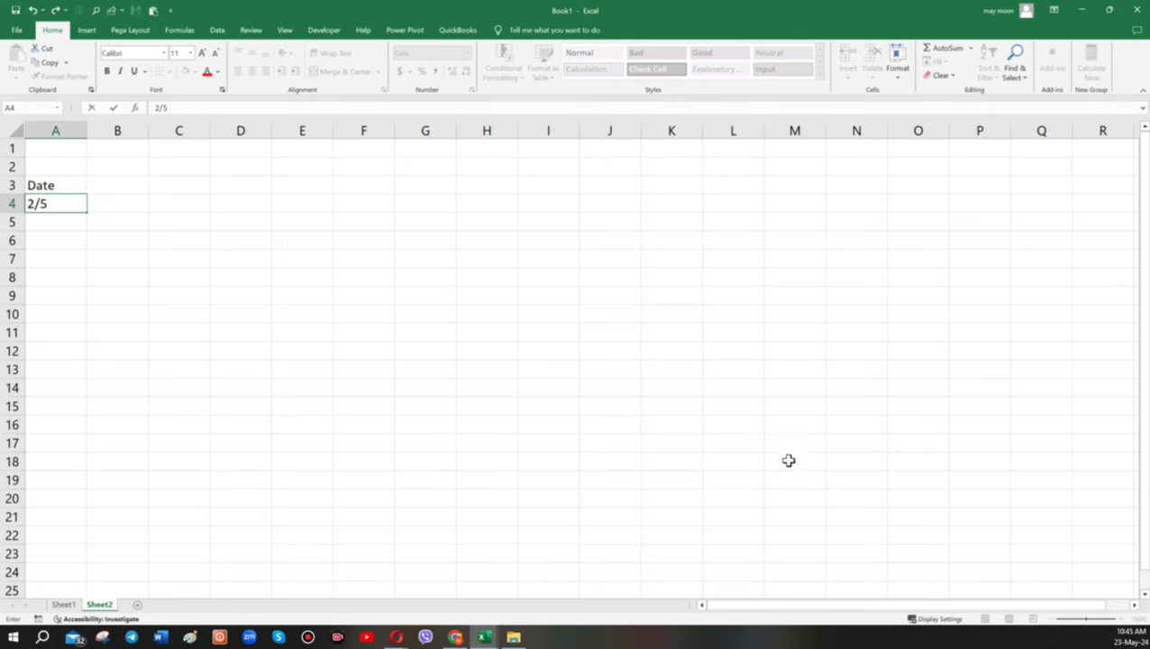
mouse_move(1133, 644)
click(57, 219)
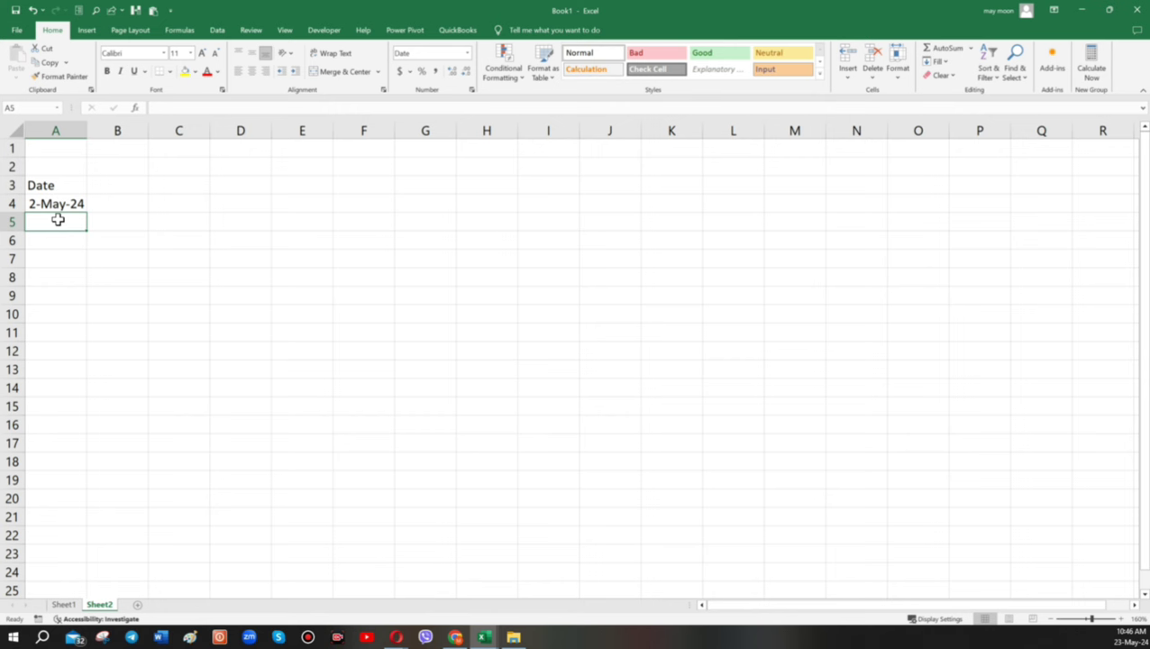
key(Up)
key(Down)
key(Down)
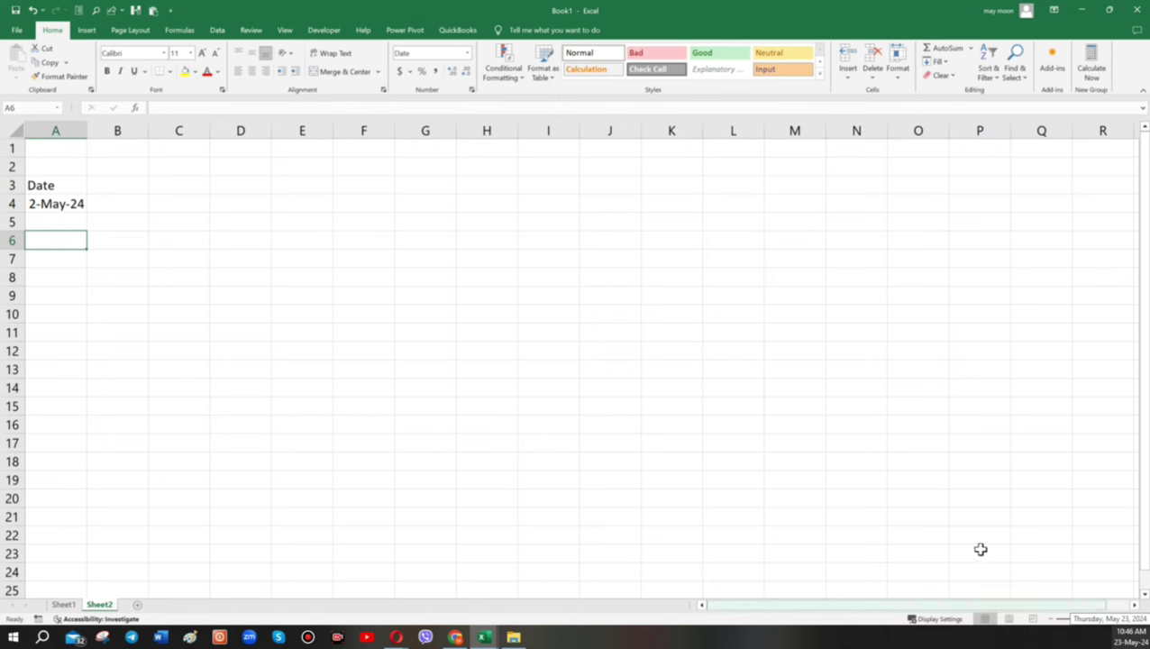
click(70, 220)
text(5/2)
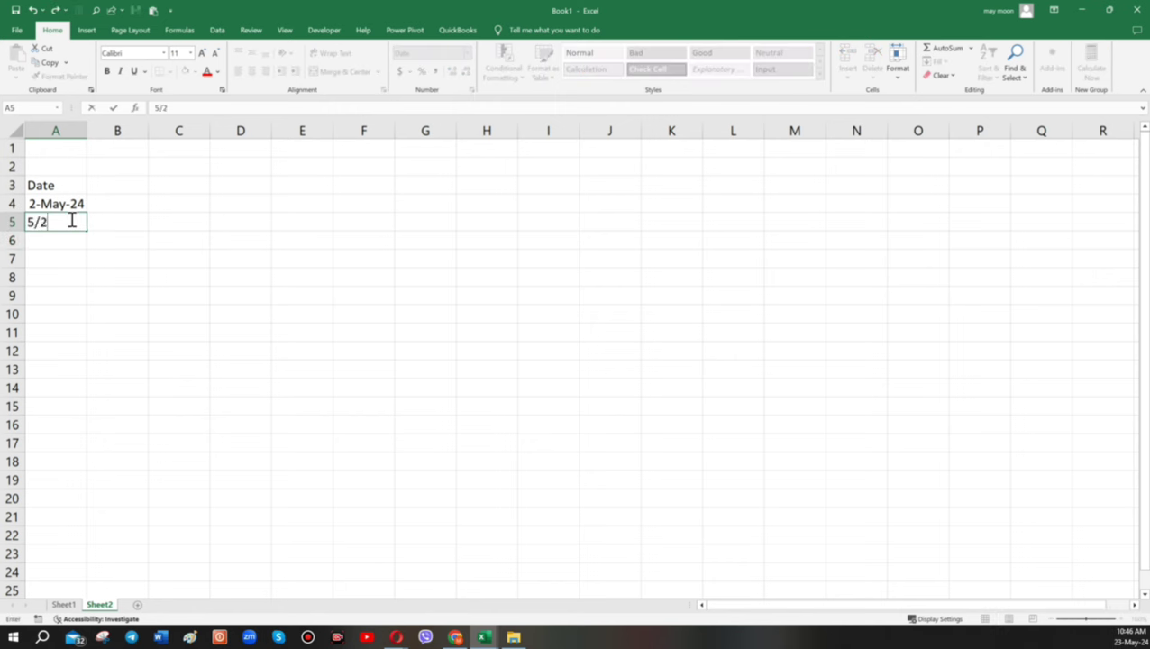
key(Return)
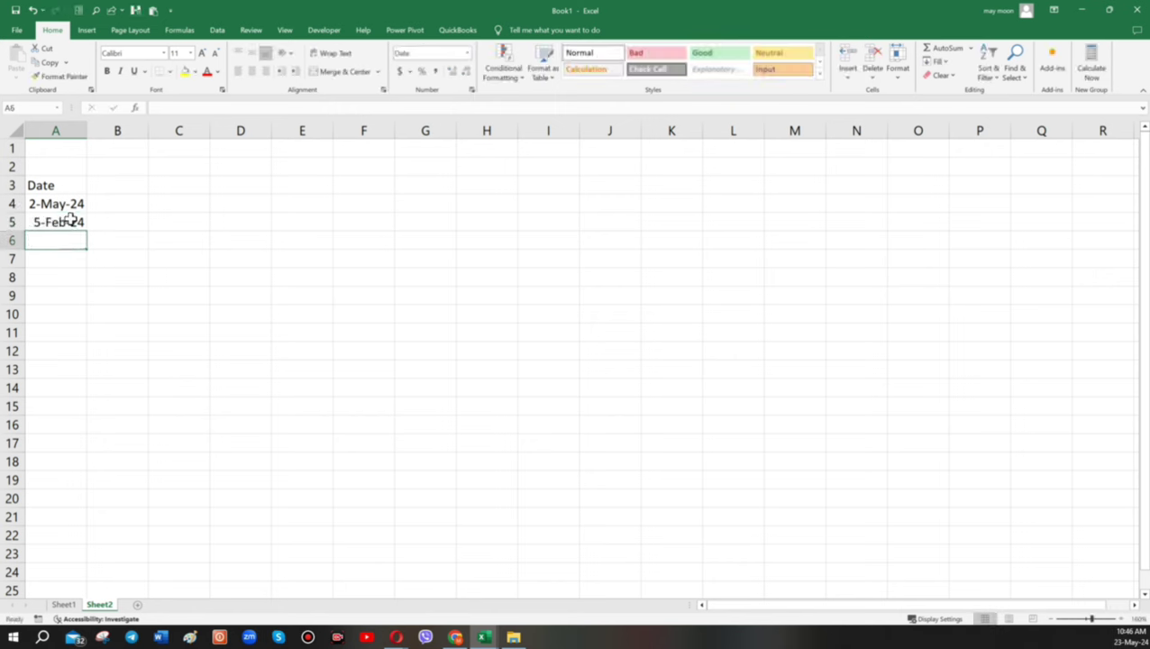
click(70, 219)
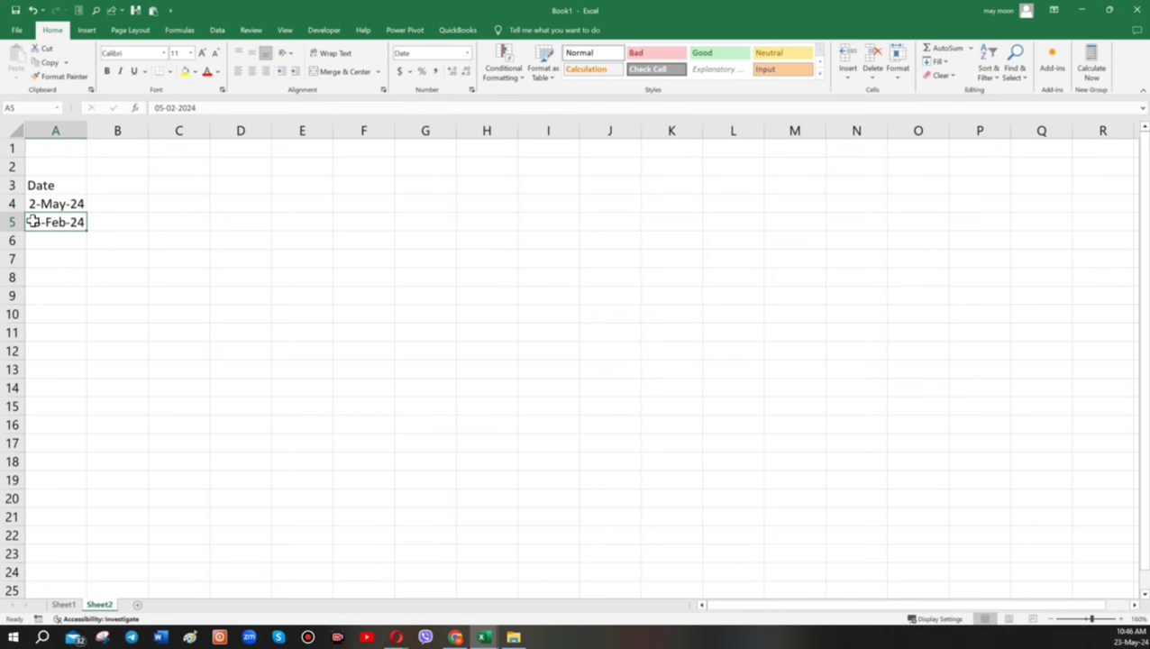
- Clear the two sample dates from A4:A5
drag(51, 203, 51, 221)
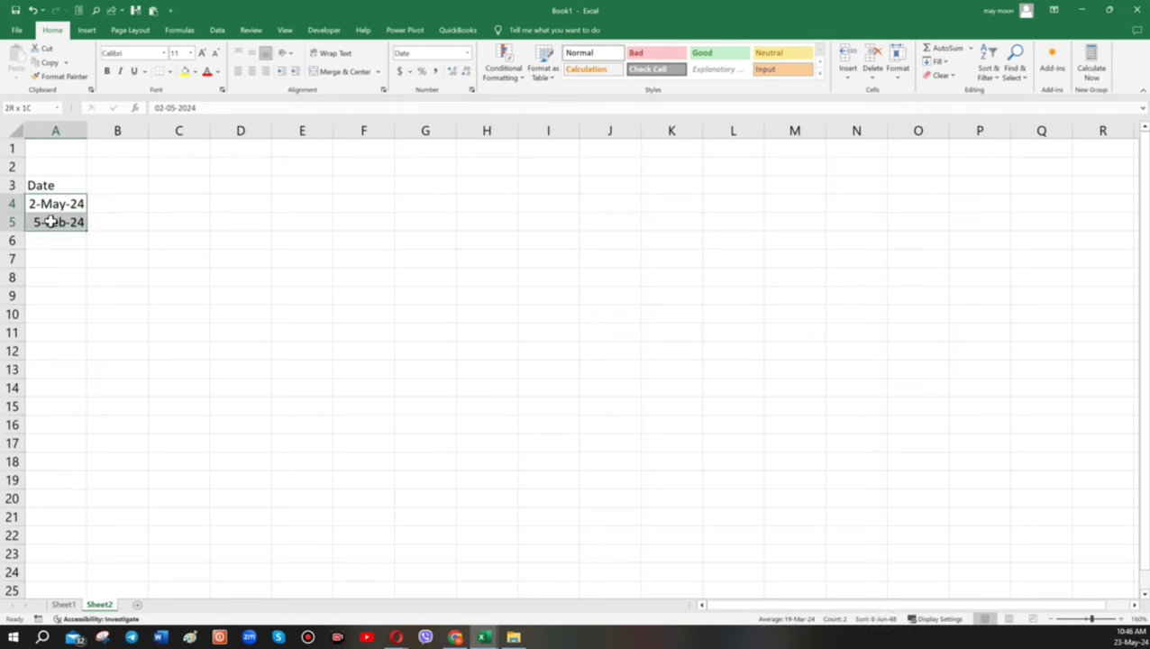
key(Delete)
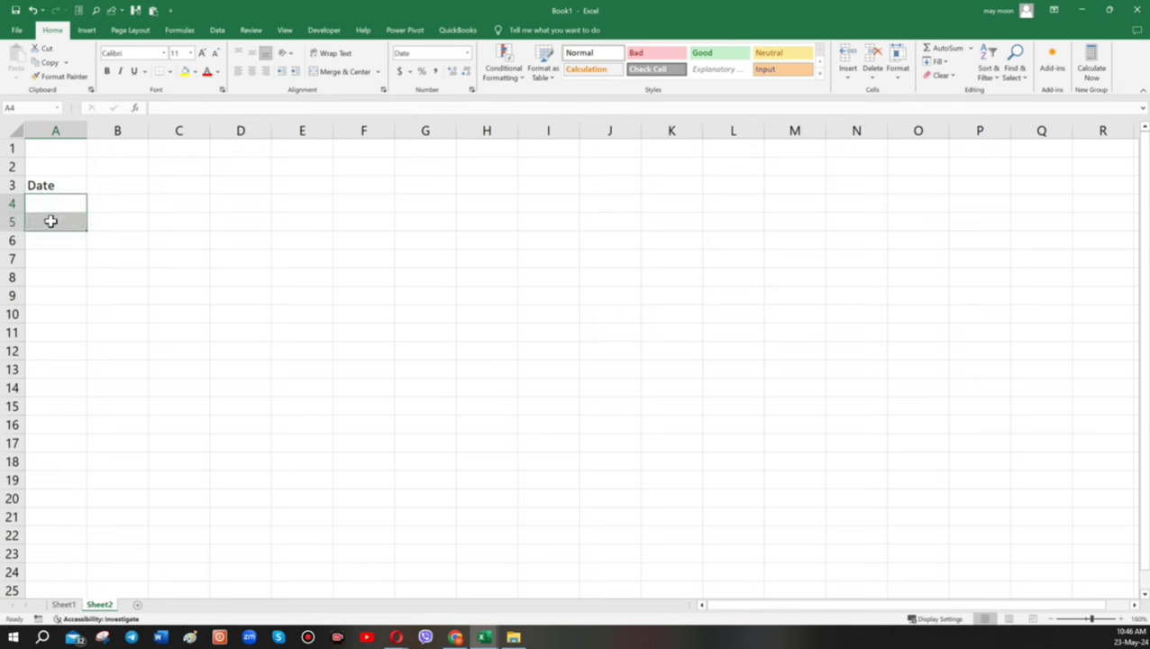
click(57, 202)
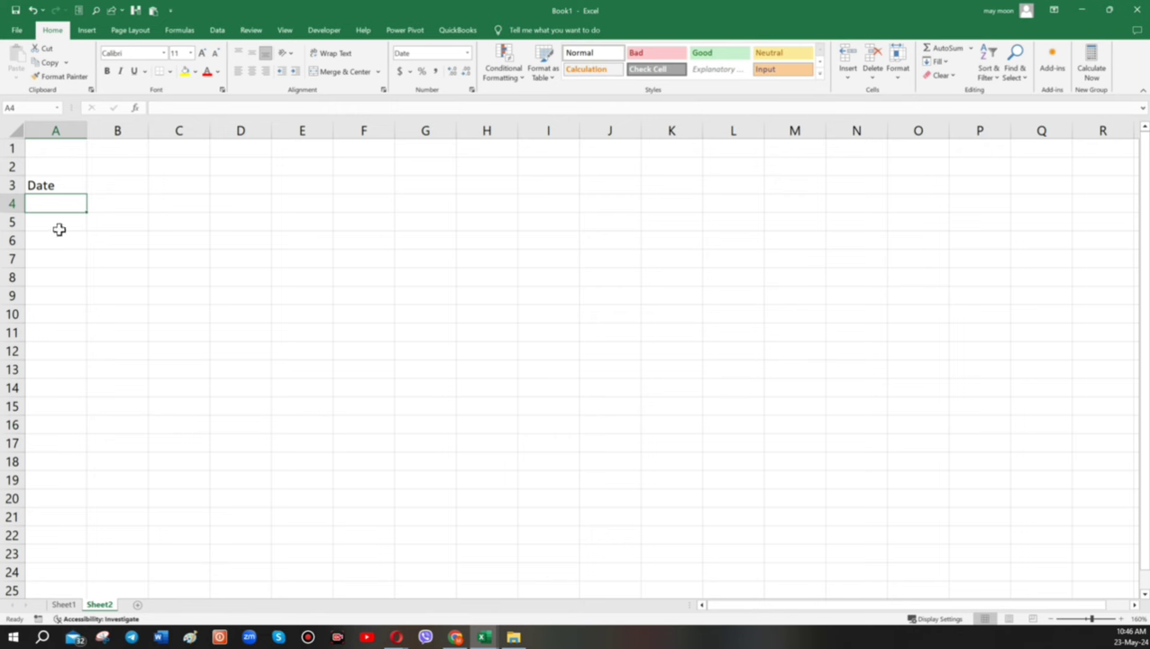
click(115, 206)
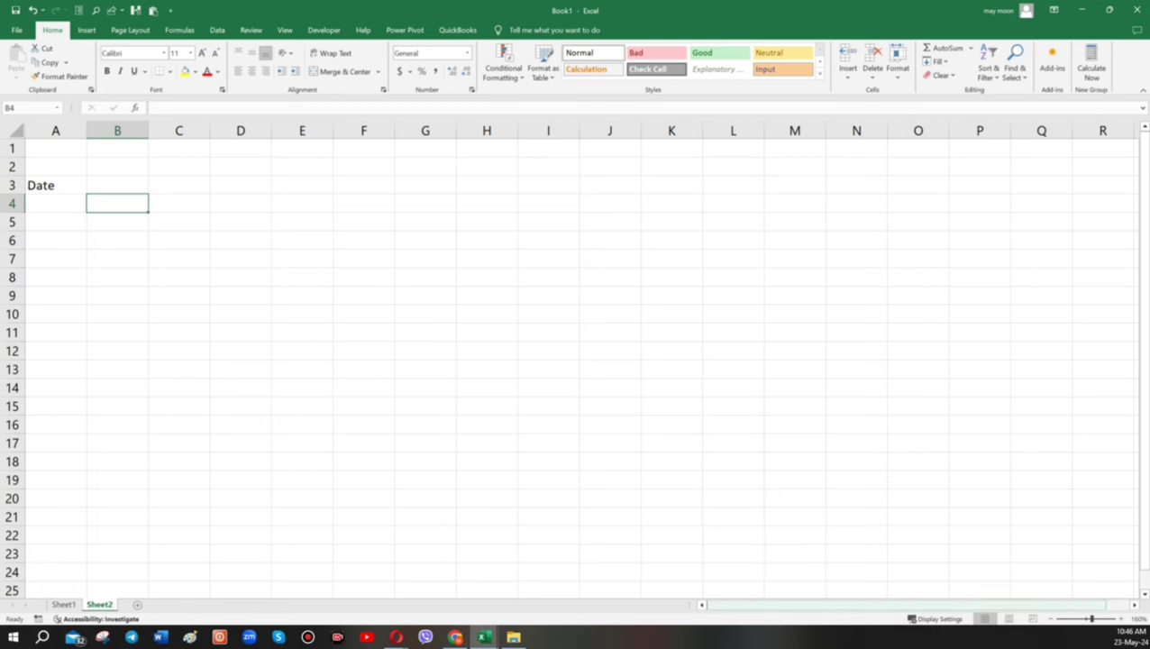
- Copy the date column from Sheet1 and paste it as values starting at A4 on Sheet2
click(63, 605)
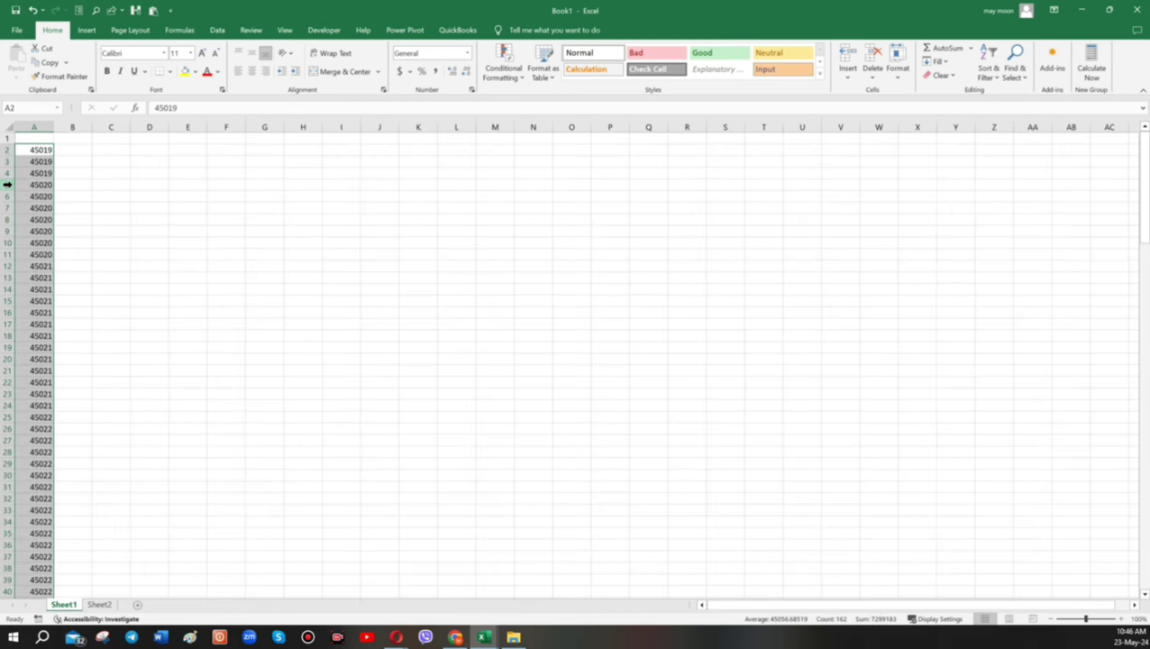
key(ctrl+c)
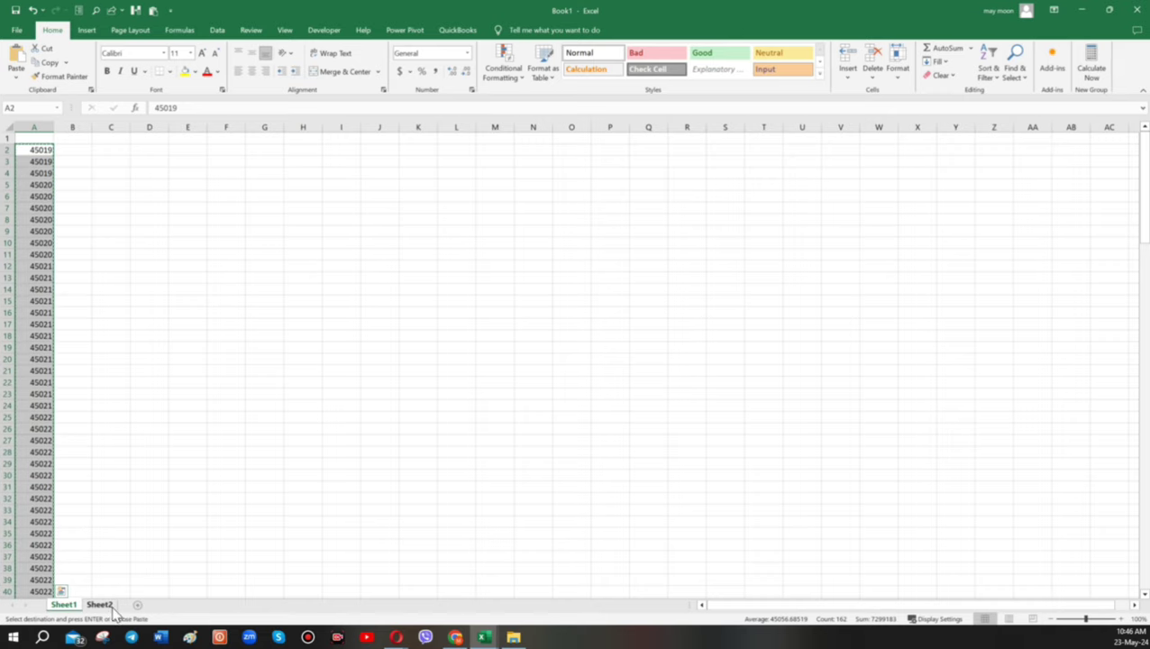
click(101, 604)
right_click(38, 206)
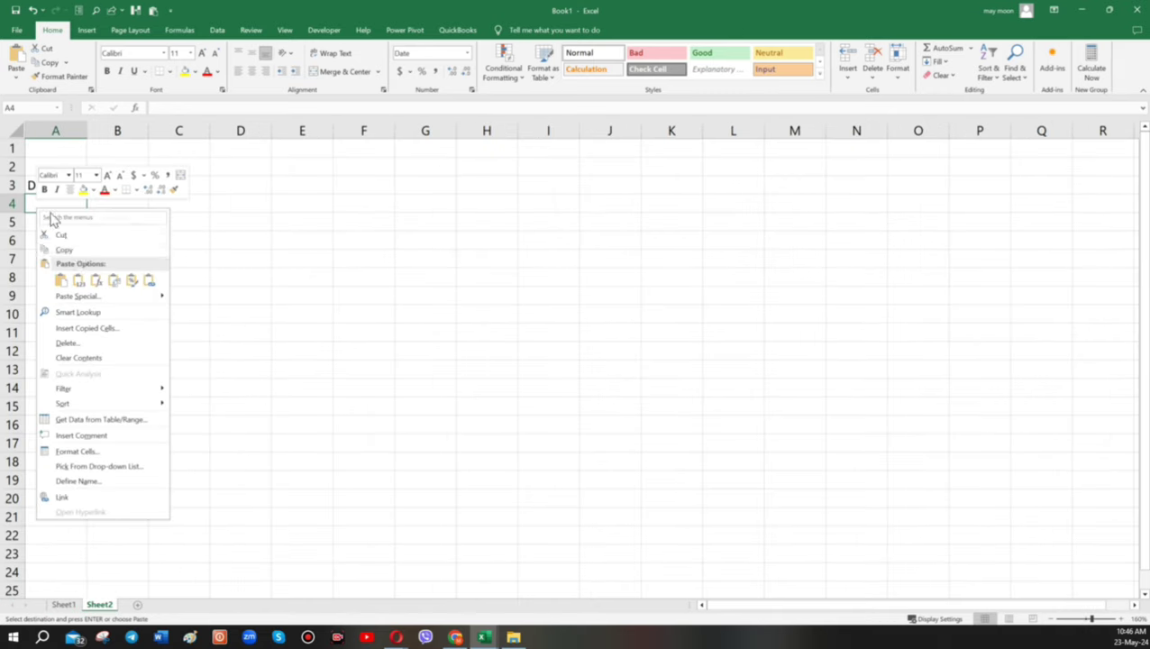
click(79, 281)
click(103, 311)
click(41, 203)
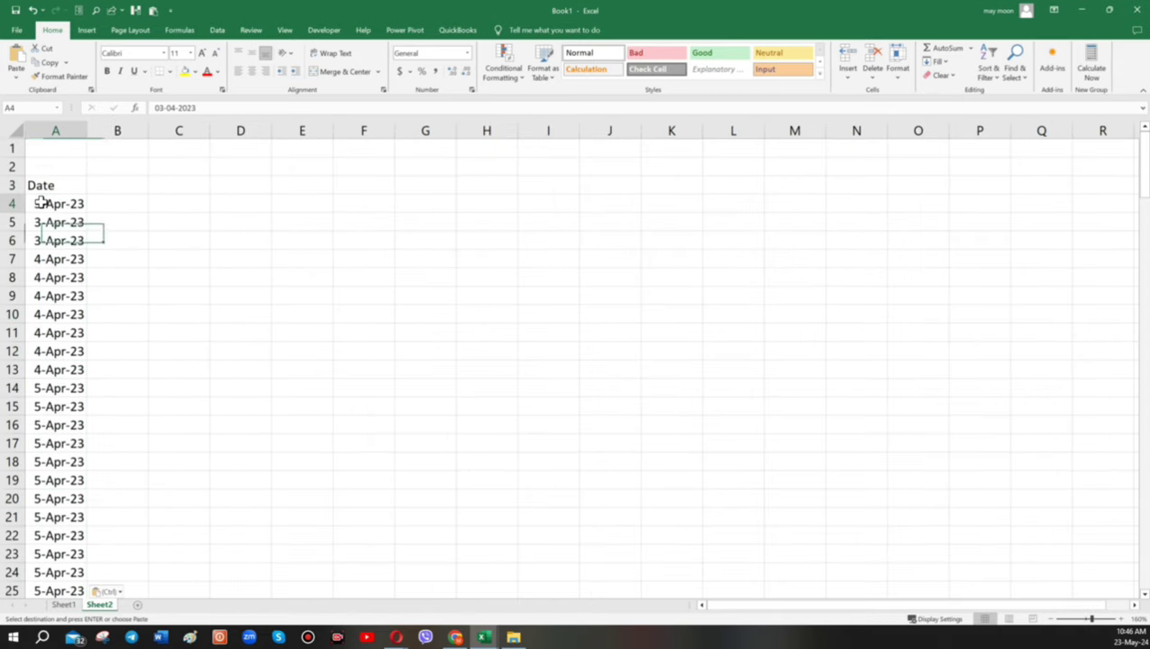
click(36, 184)
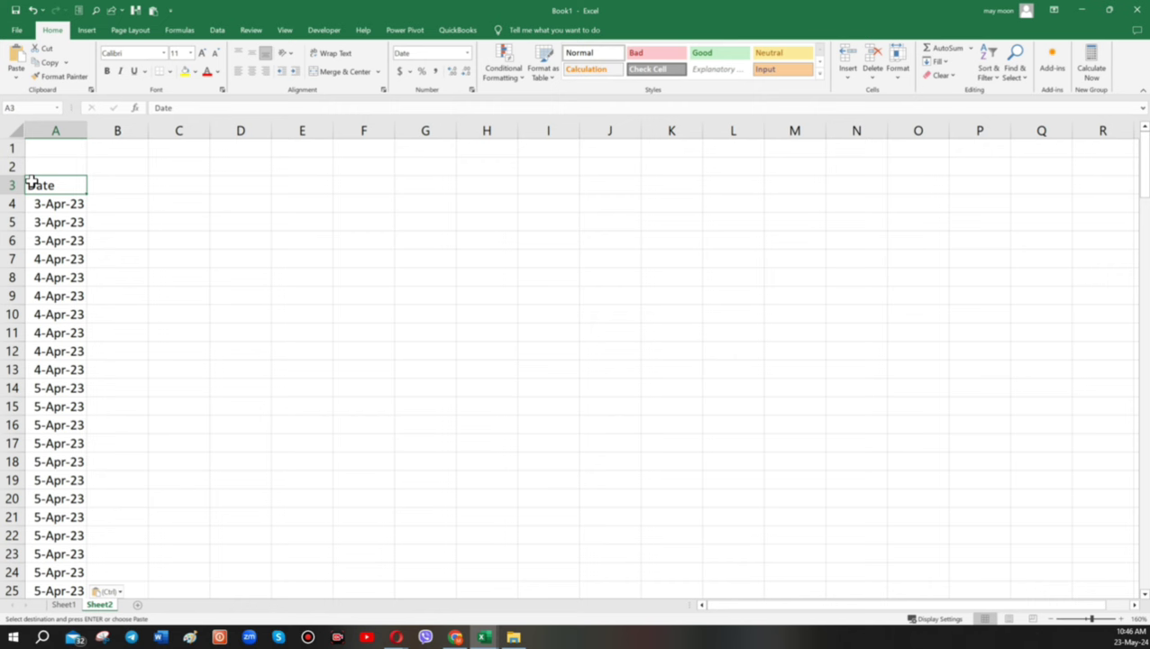
click(42, 134)
click(51, 240)
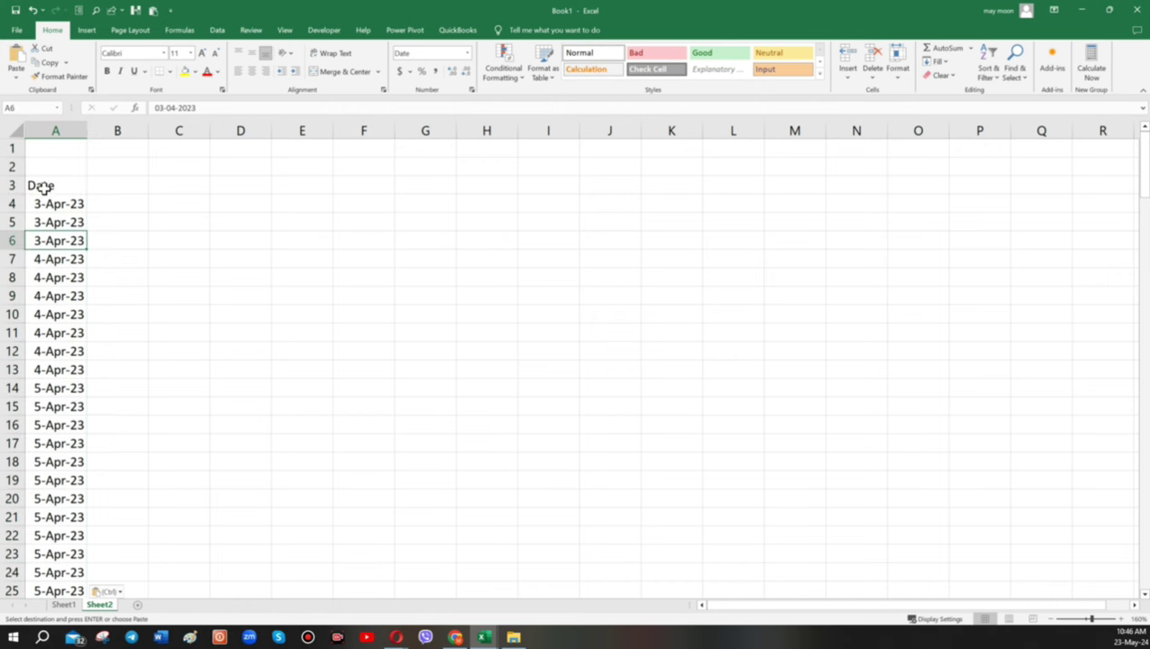
click(106, 185)
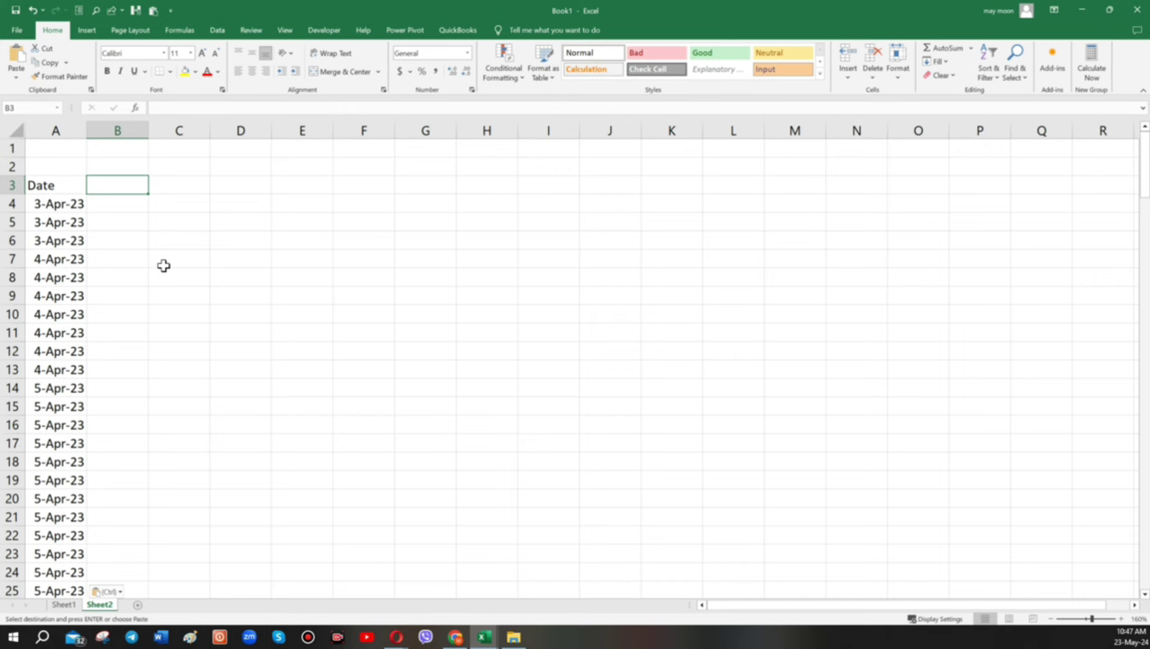
- Add the 'Month' heading in B3 and autofit column A to show the full dates
text(Mont)
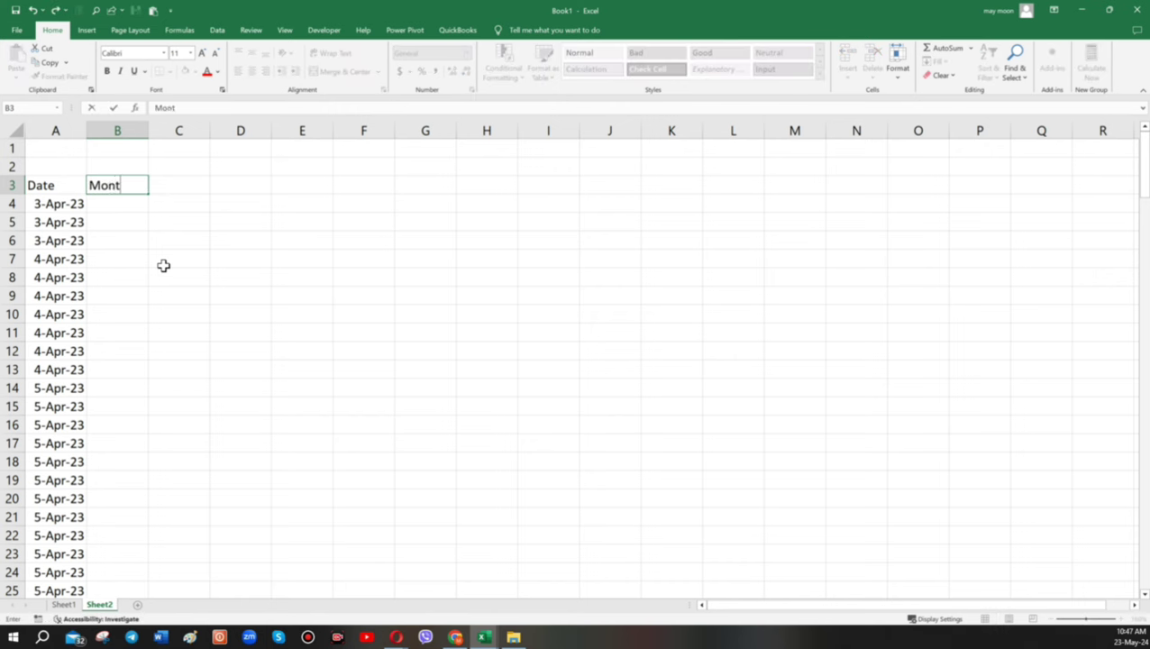
text(h)
key(Return)
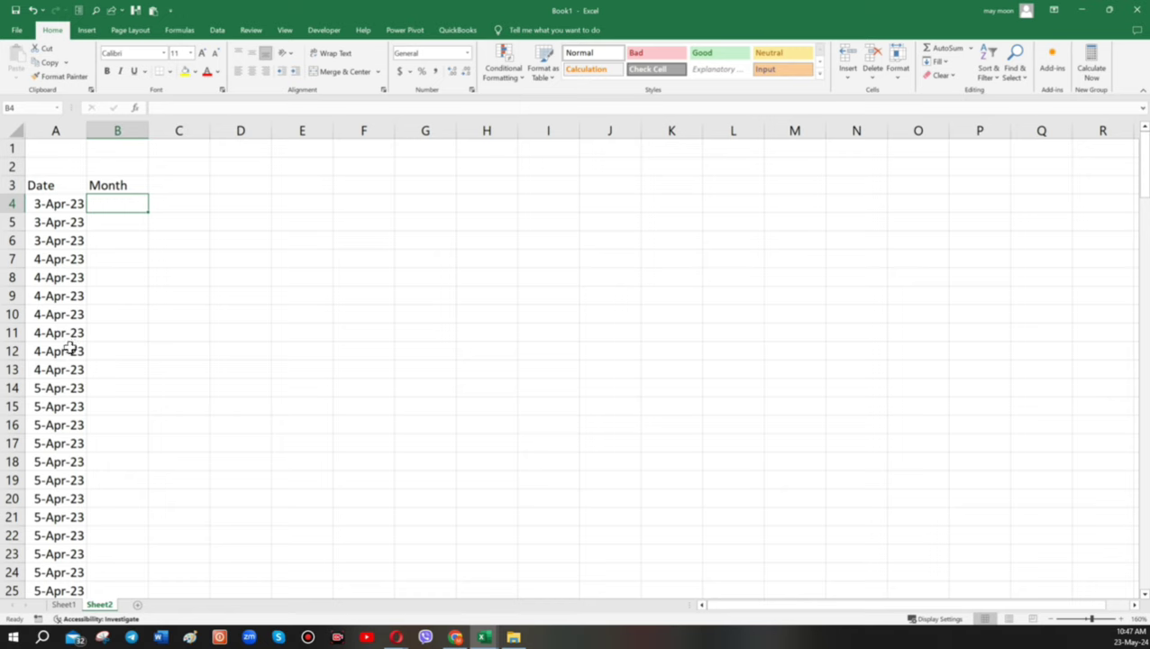
scroll(81, 360, down, 5)
scroll(95, 374, down, 7)
scroll(97, 377, down, 4)
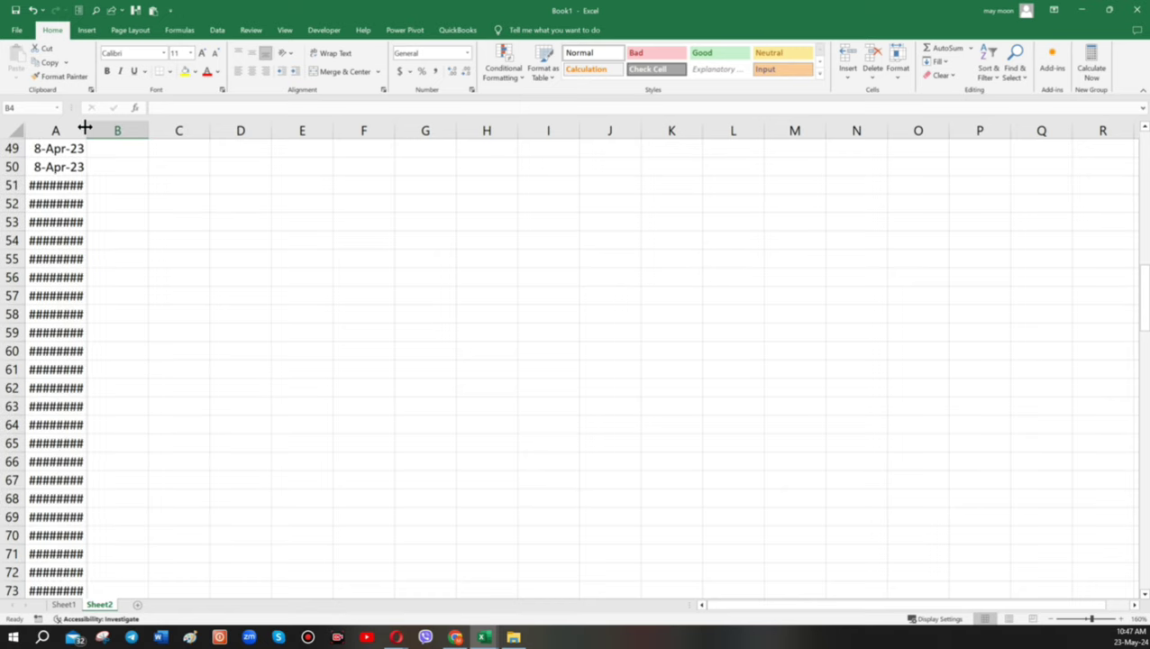
double_click(87, 131)
- Delete all dates from A94 down to the end of the column
scroll(106, 351, down, 6)
scroll(106, 354, down, 10)
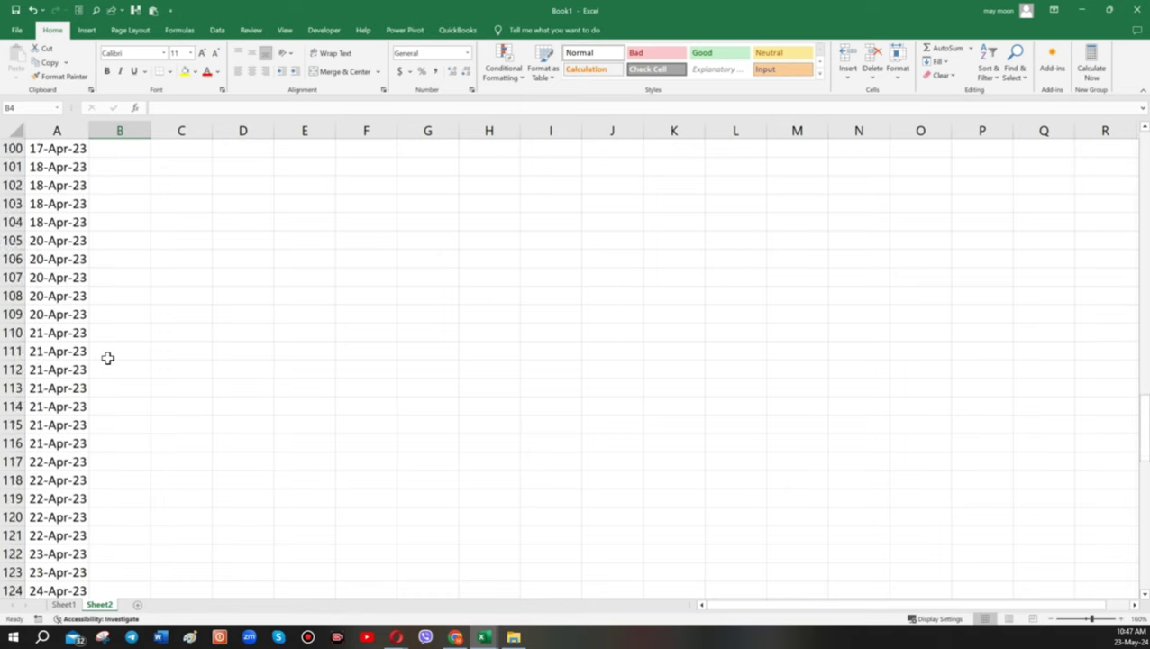
scroll(108, 355, down, 10)
scroll(108, 360, down, 11)
scroll(82, 351, up, 5)
scroll(76, 325, up, 10)
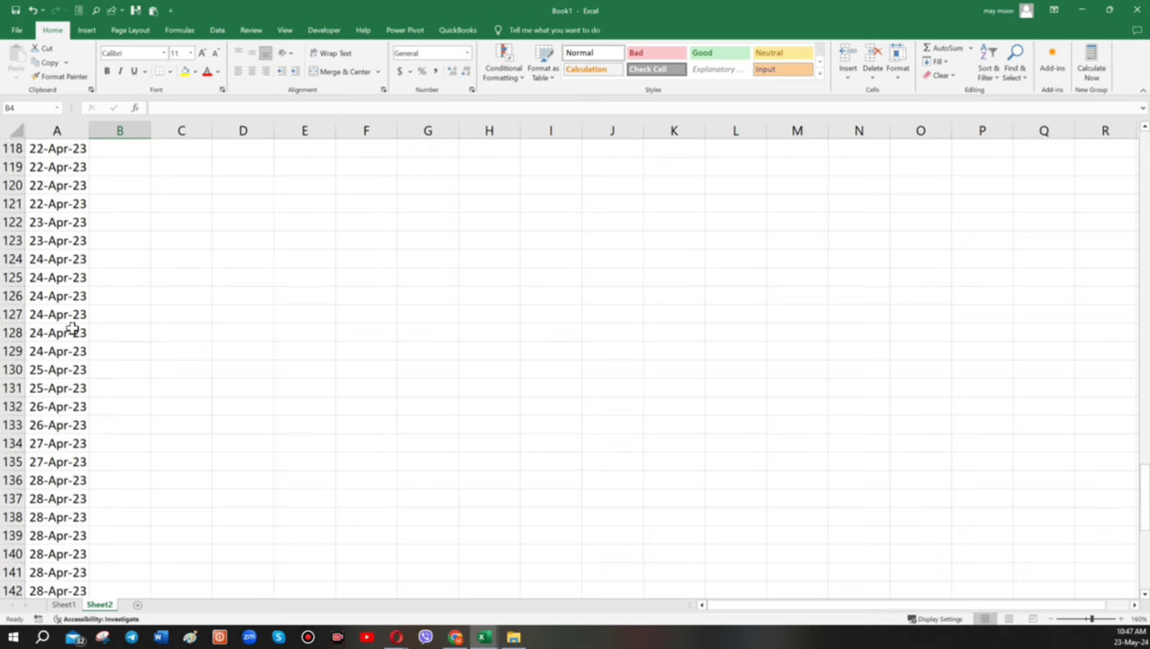
scroll(72, 271, up, 10)
click(57, 256)
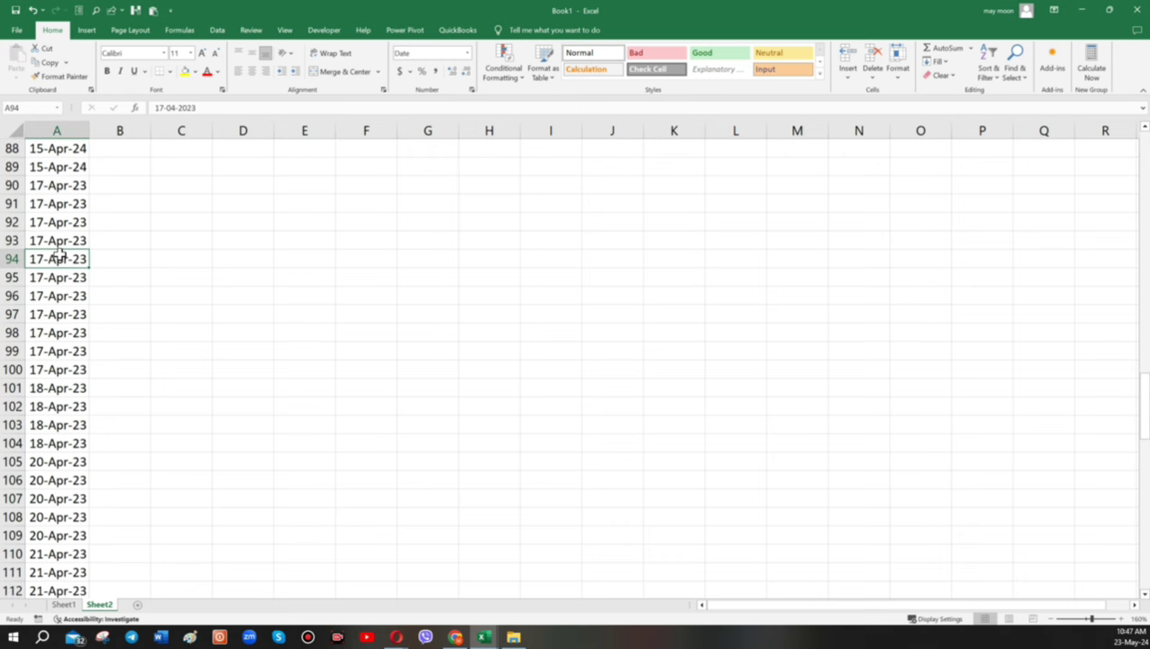
key(ctrl+shift+Down)
key(Delete)
scroll(172, 224, up, 20)
scroll(108, 243, up, 4)
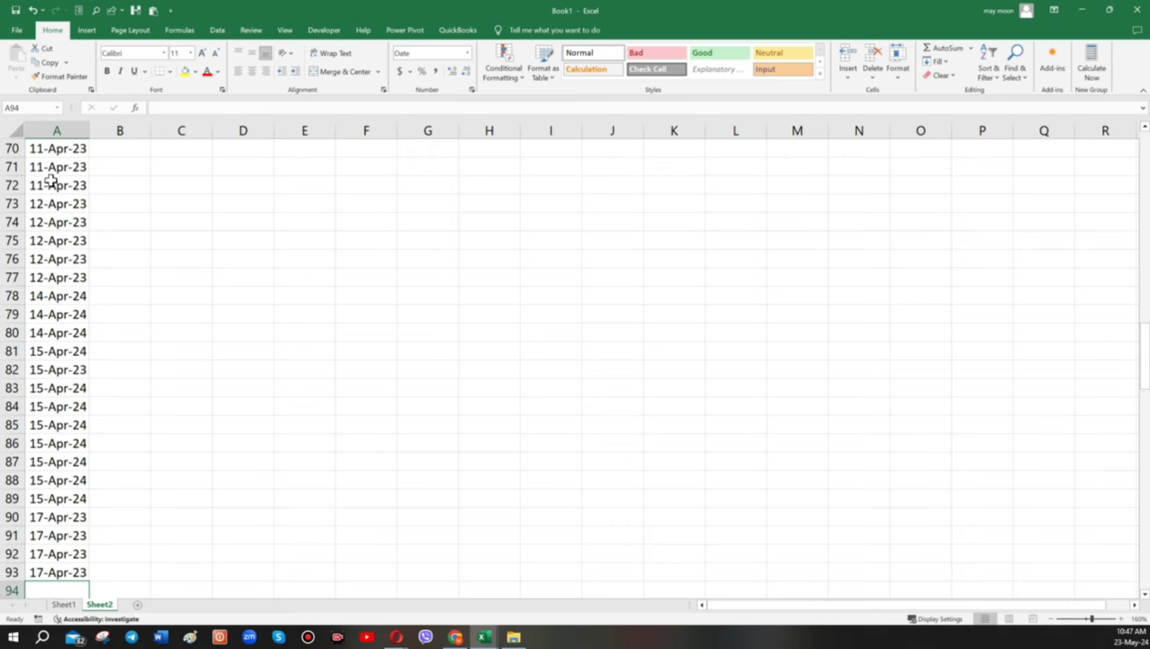
scroll(121, 296, up, 4)
scroll(97, 272, up, 5)
scroll(82, 267, up, 3)
scroll(83, 263, up, 4)
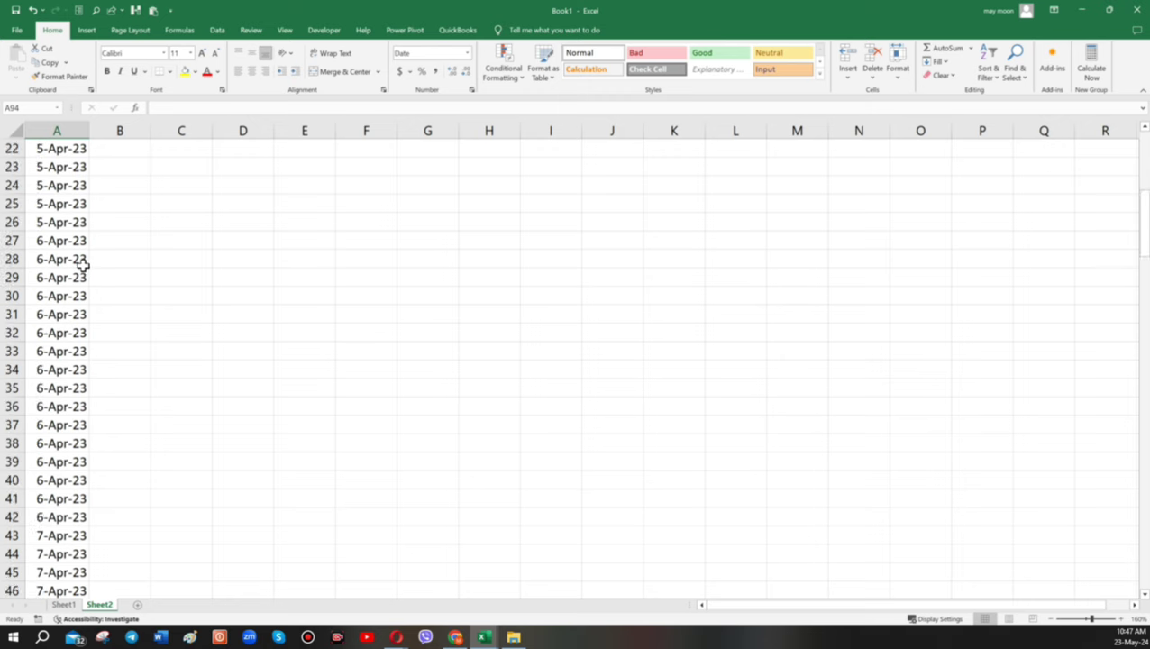
scroll(81, 261, up, 7)
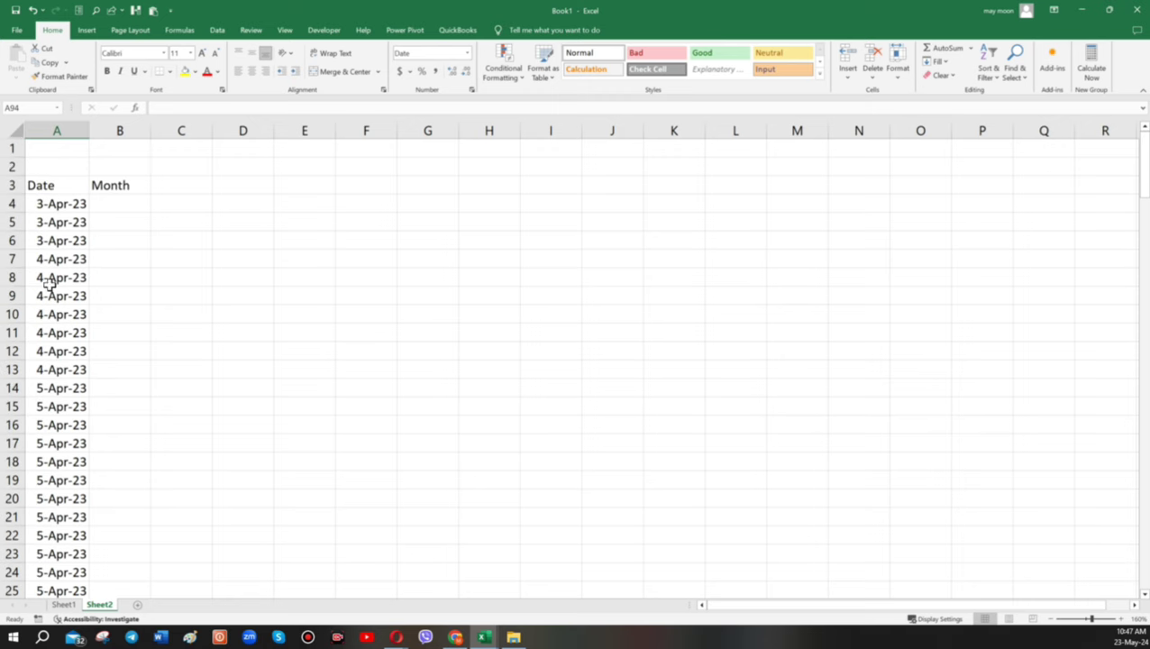
- Clear the dates from A10 down, then rebuild A10:A16 as a series starting at 4-May-23
click(48, 313)
key(ctrl+shift+Down)
key(Delete)
scroll(60, 311, up, 14)
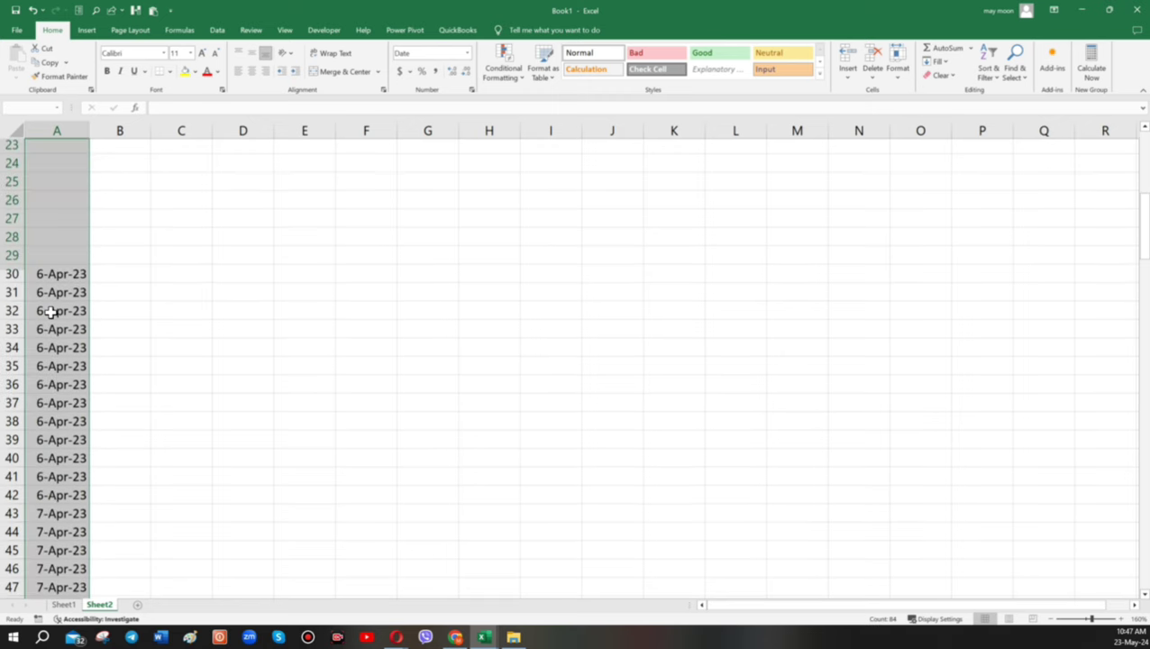
scroll(60, 311, up, 7)
click(58, 311)
key(ctrl+d)
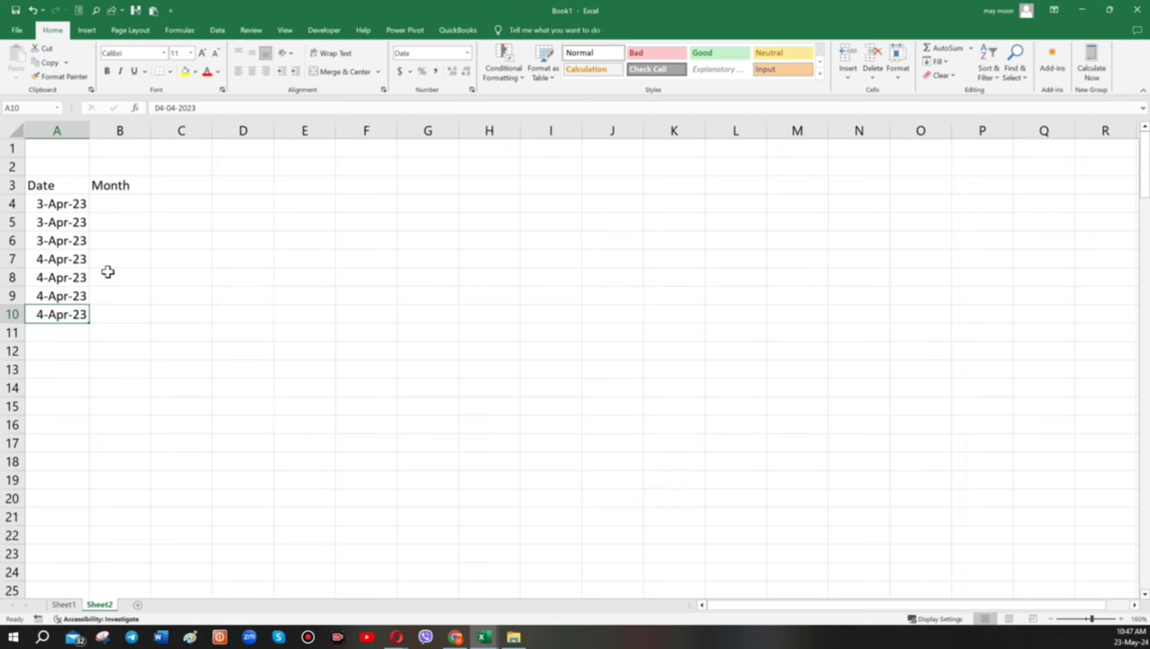
click(177, 108)
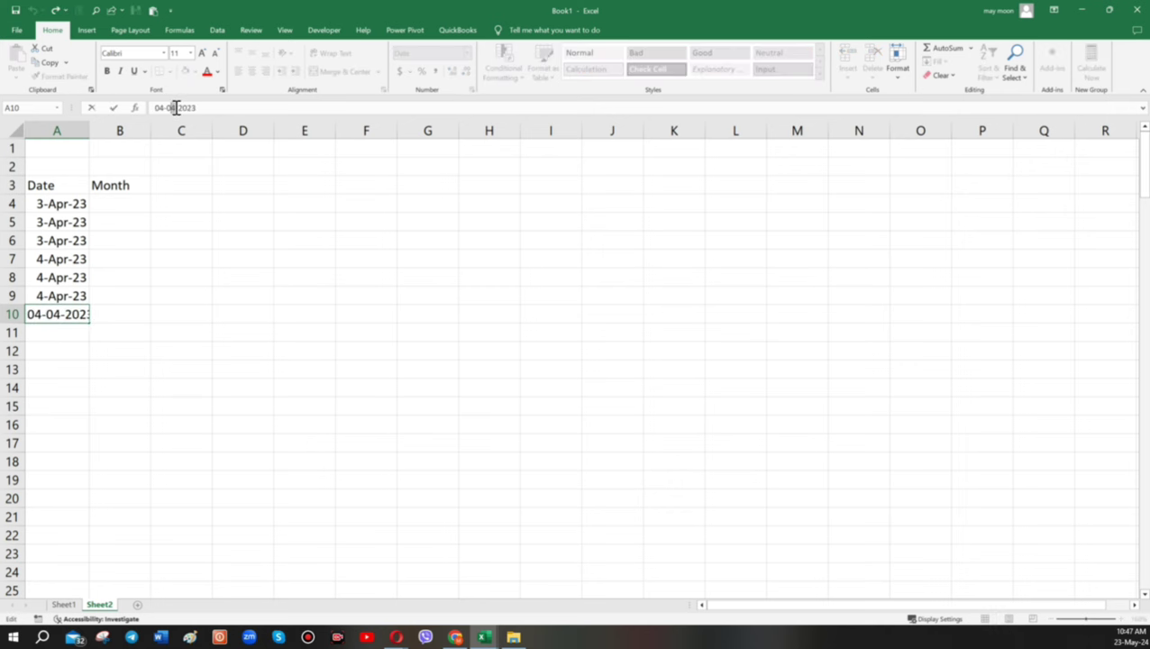
key(BackSpace)
text(5)
key(Return)
click(72, 315)
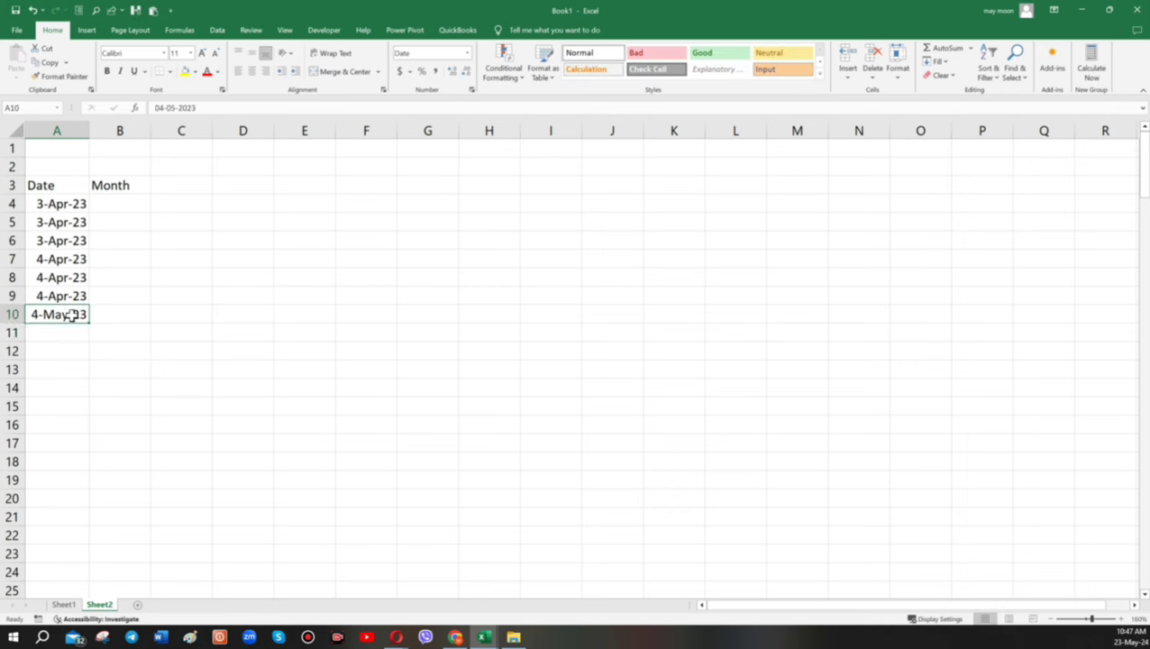
drag(88, 323, 87, 429)
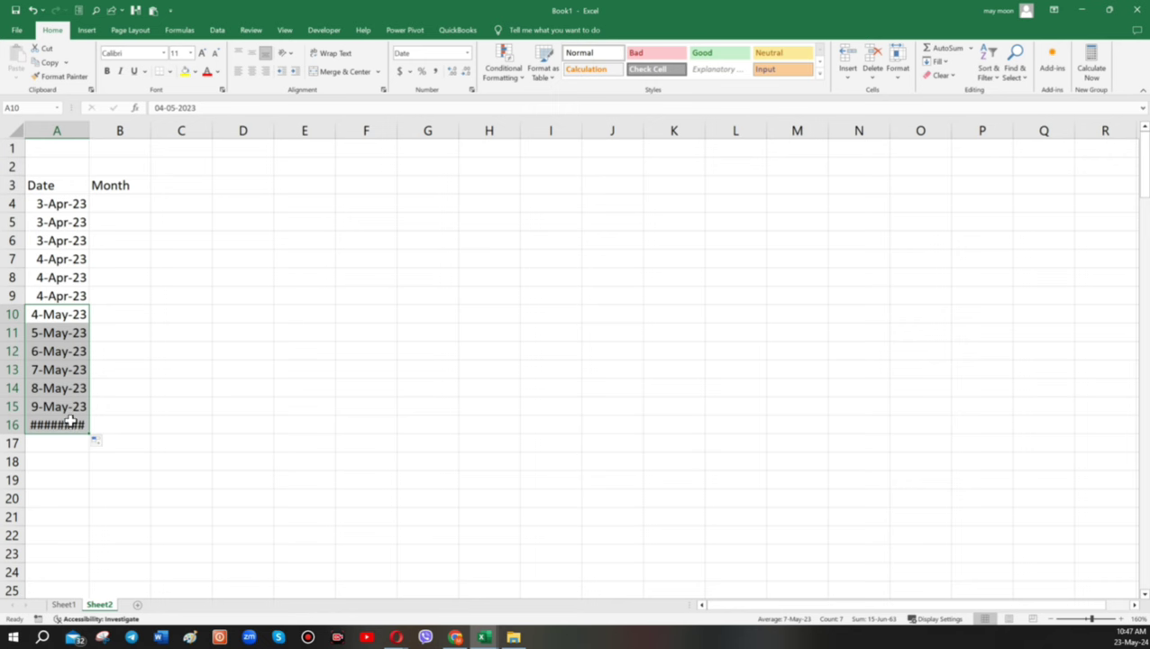
click(71, 420)
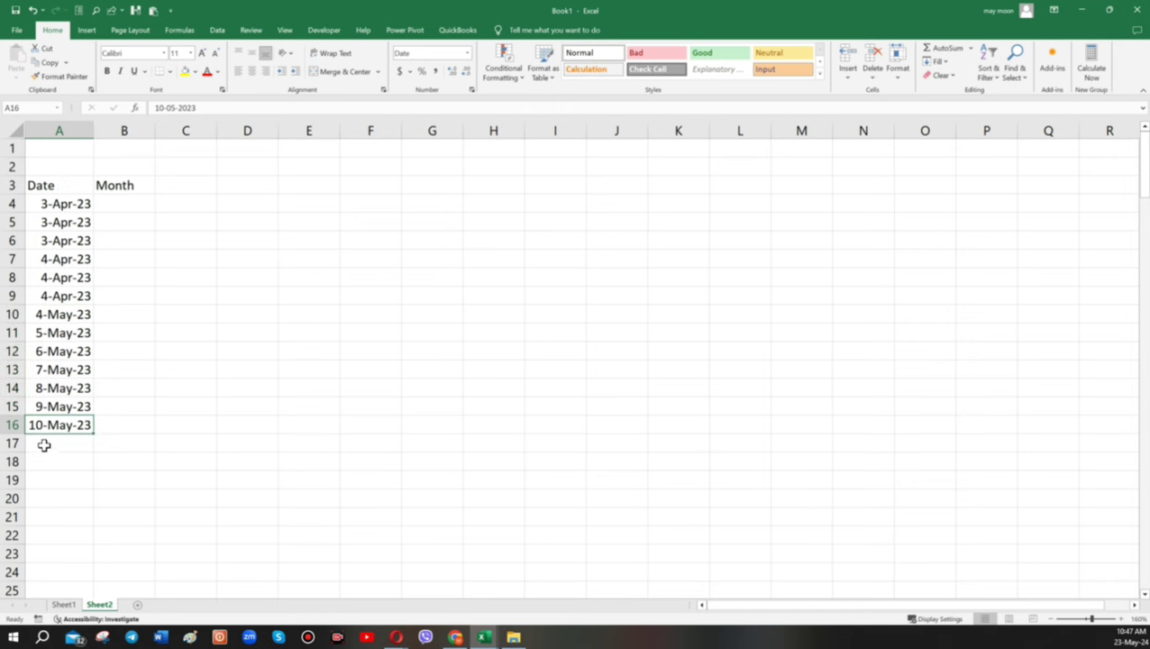
- Enter 10/6/23 in A17 and fill consecutive dates down to 16-Jun-23 in A23
click(46, 441)
text(10/6)
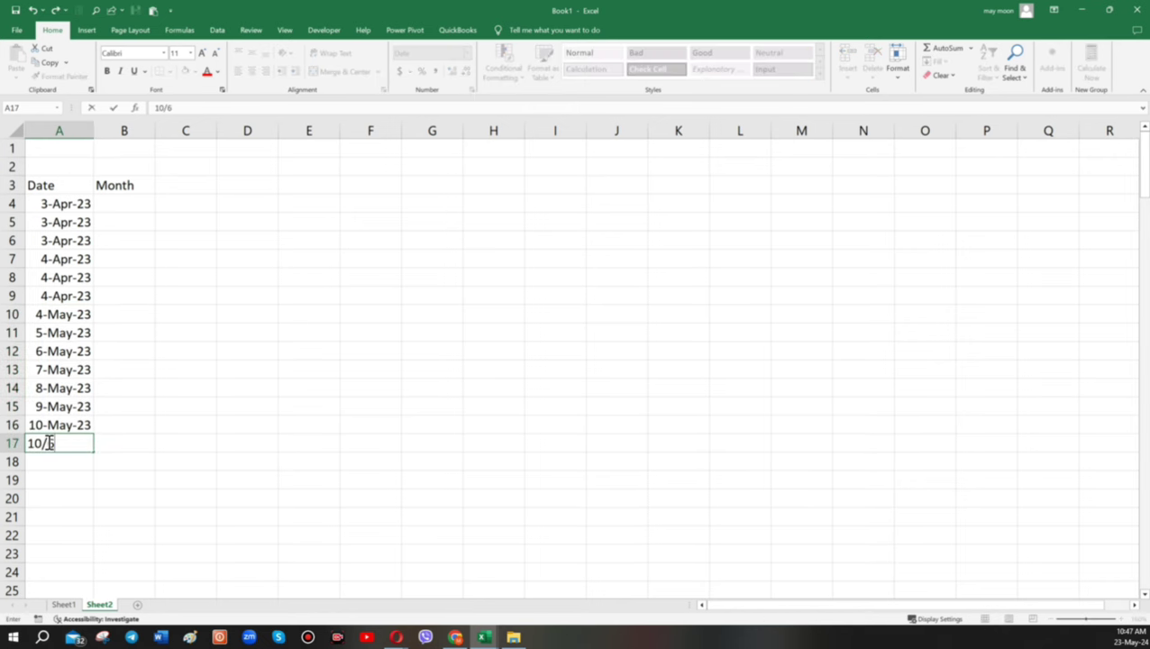
text(/23)
key(Return)
drag(49, 439, 64, 541)
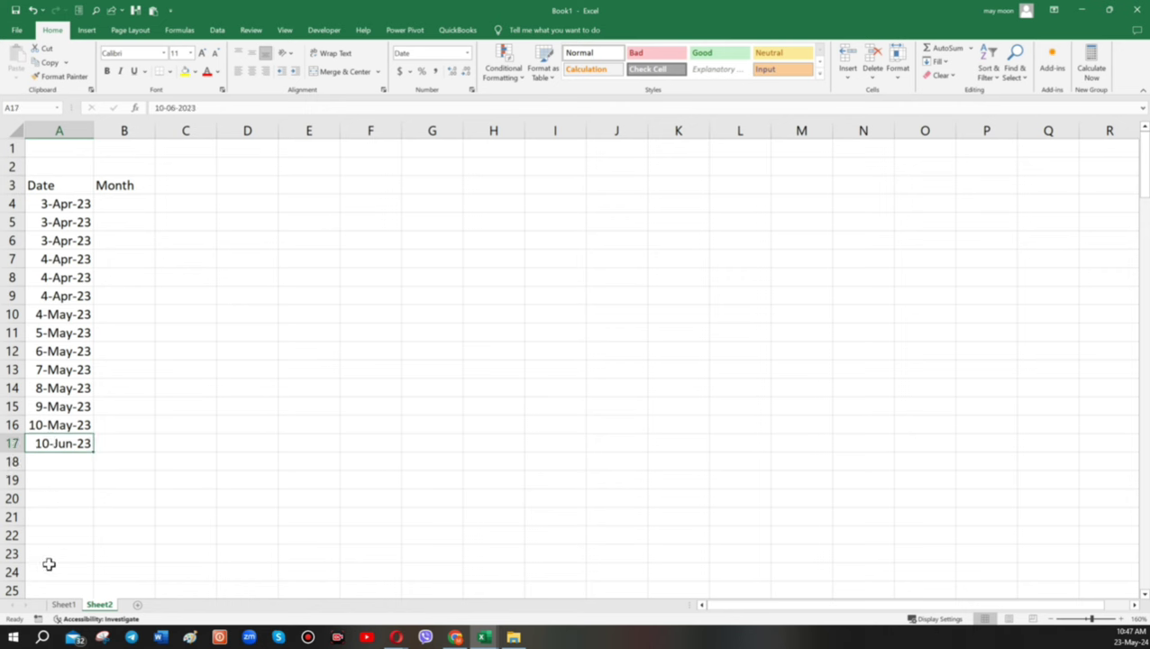
click(60, 441)
drag(92, 448, 87, 561)
click(64, 478)
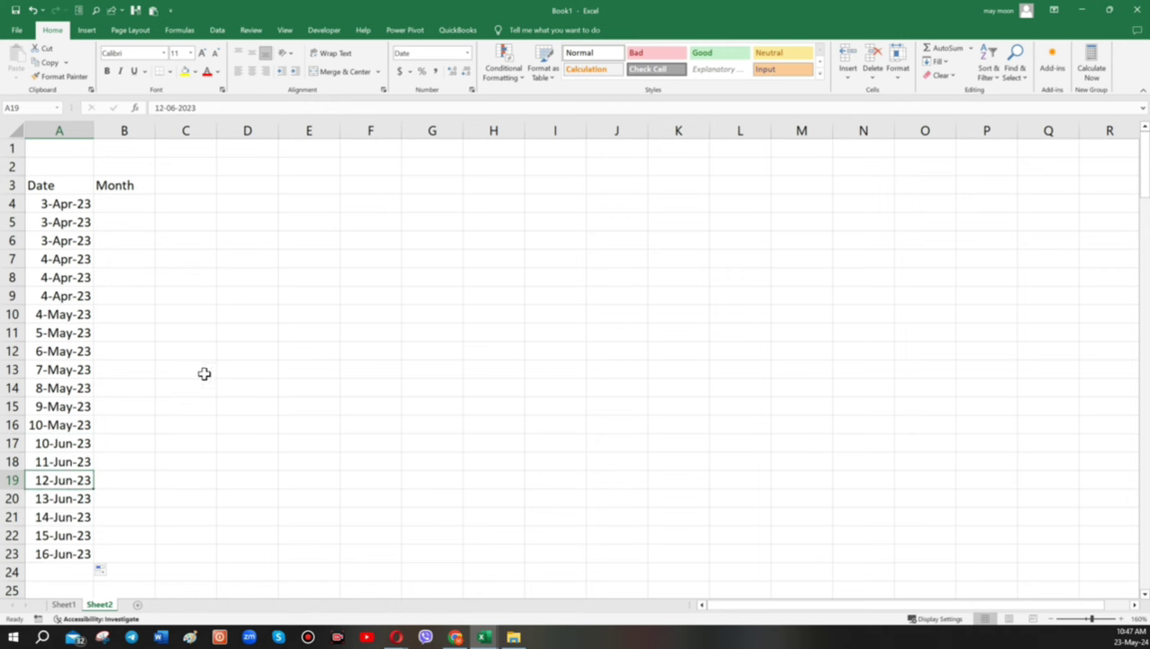
click(131, 217)
click(123, 203)
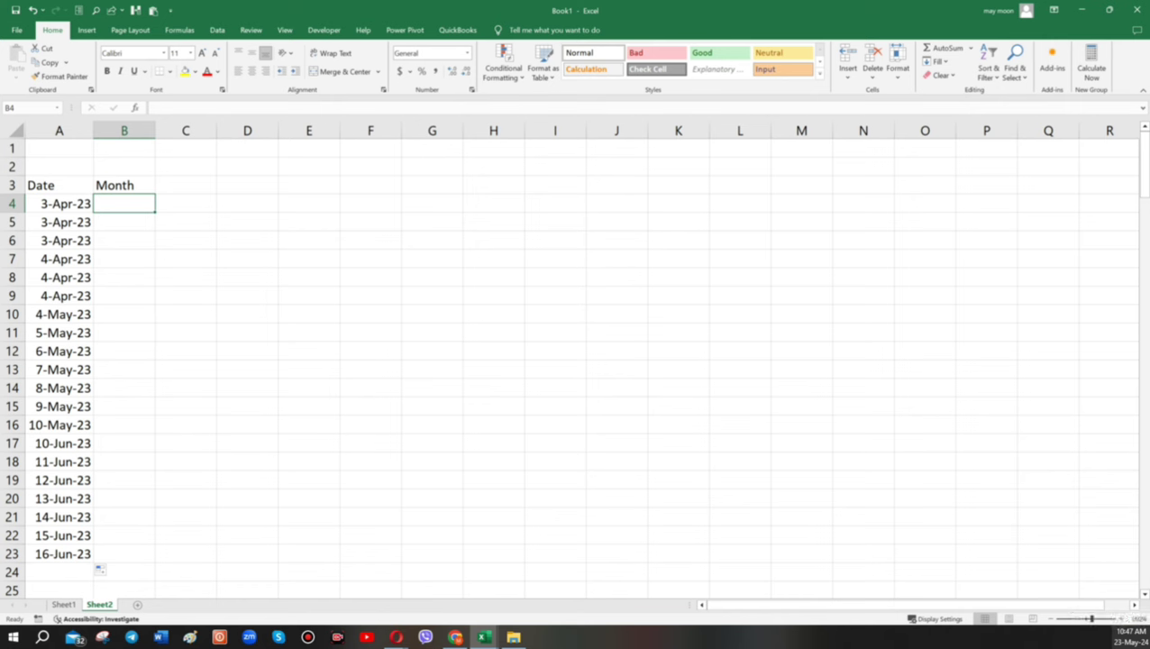
- Insert a TEXT function in B4 and set A4 as its Value argument
text(=)
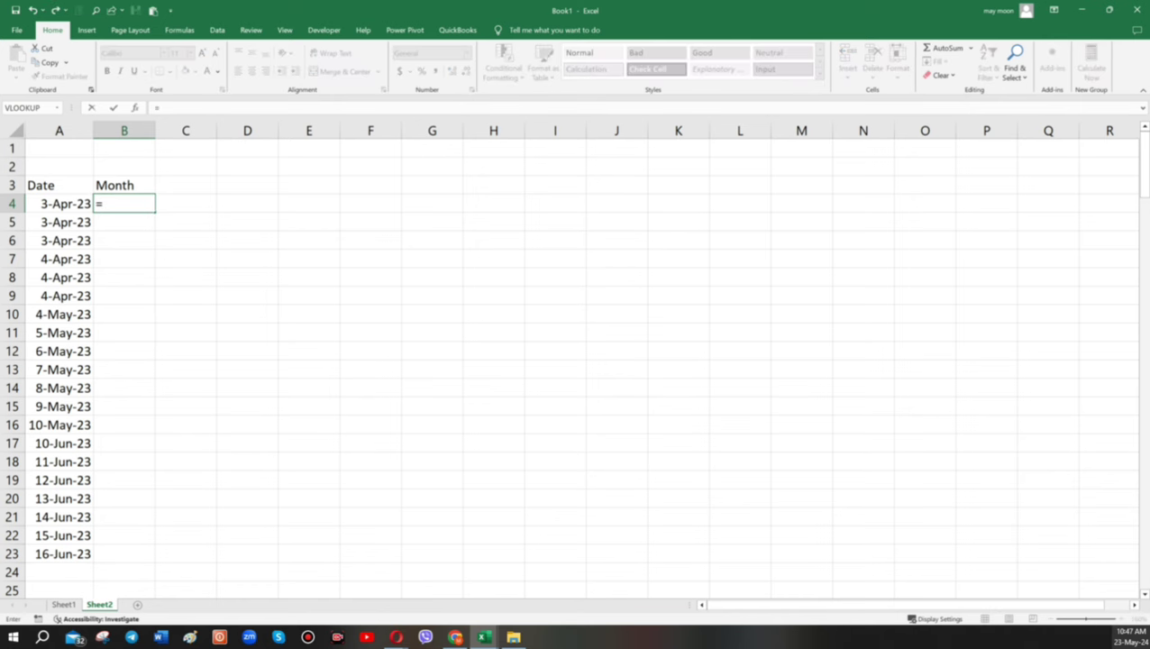
text(text)
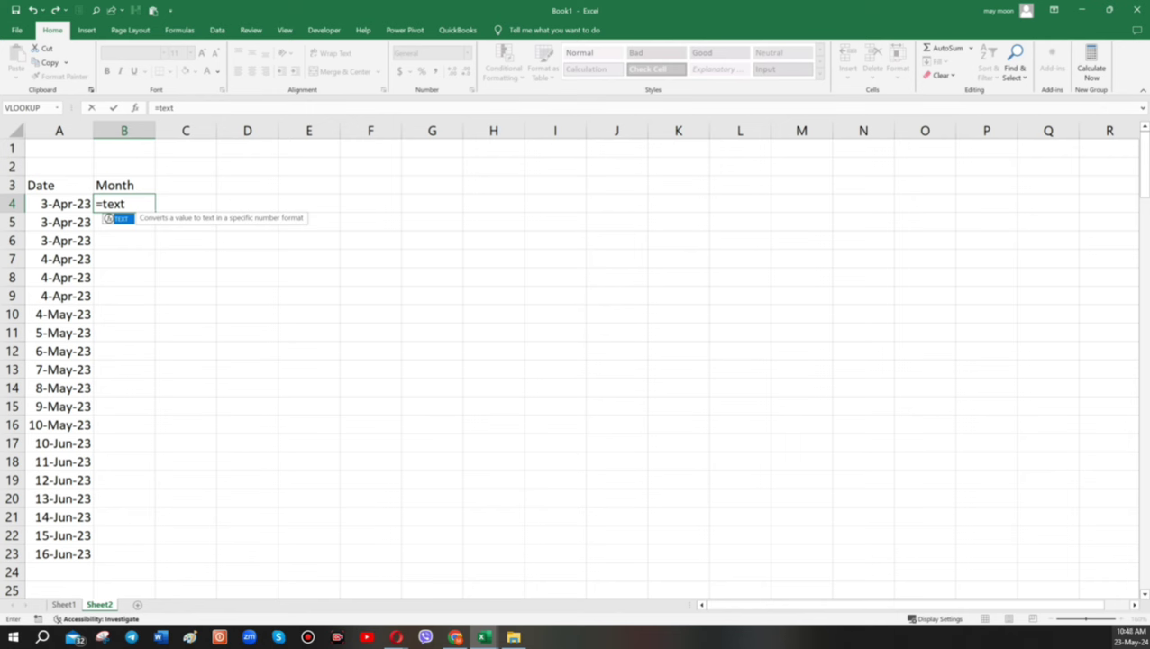
text(()
key(BackSpace)
key(ctrl+a)
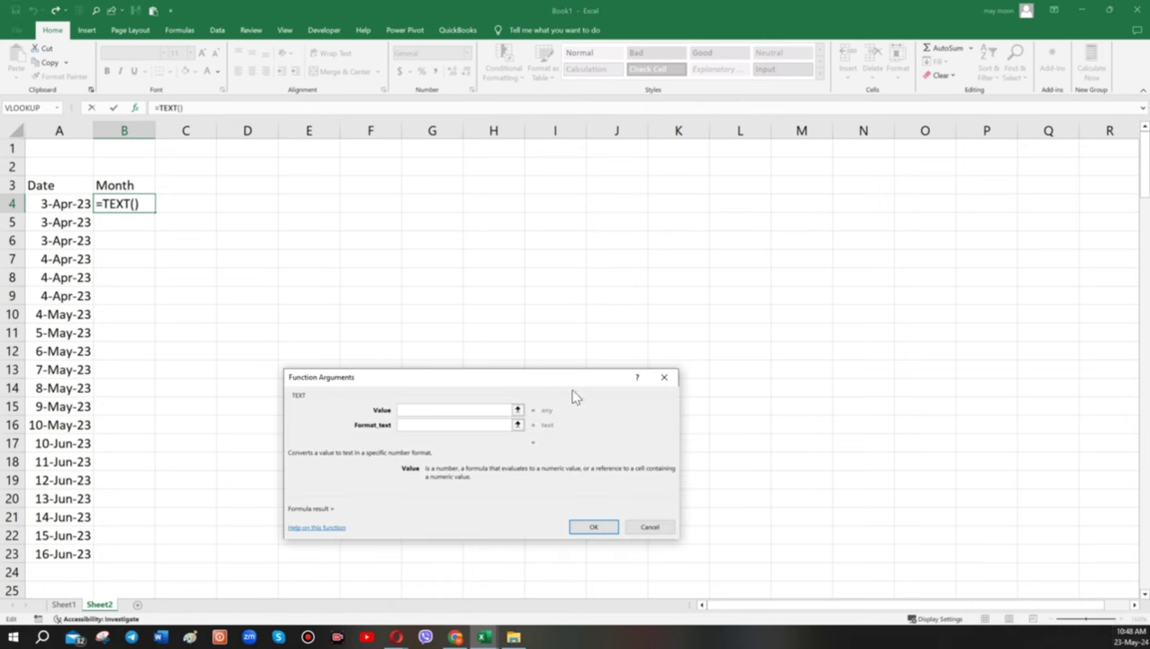
drag(481, 376, 426, 214)
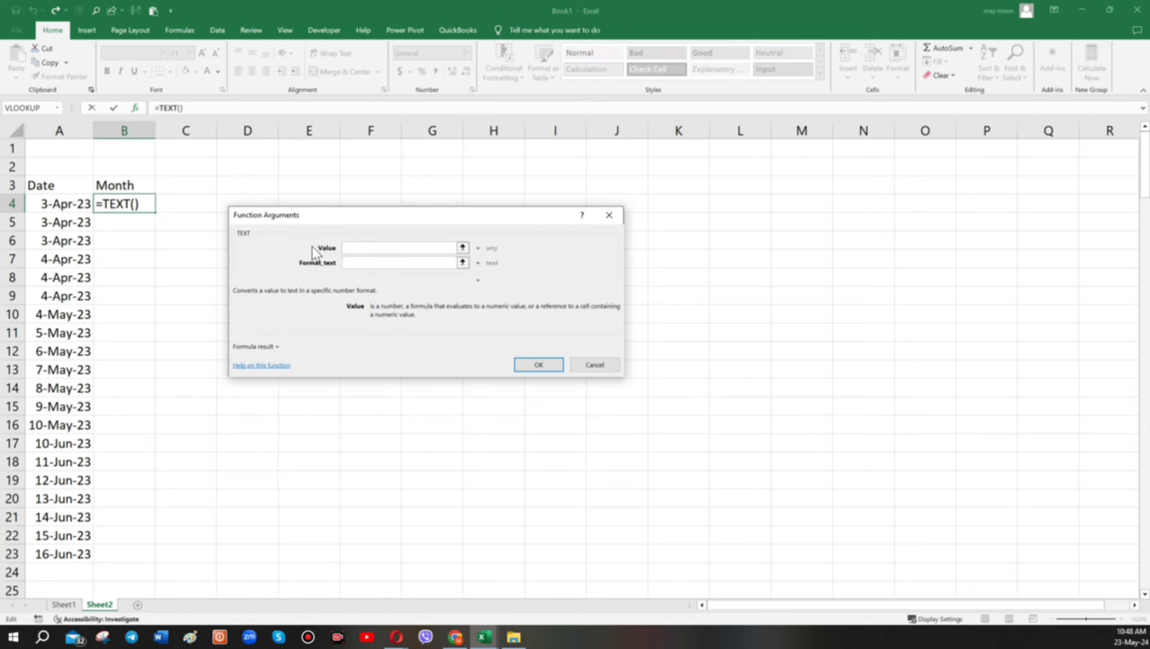
click(69, 205)
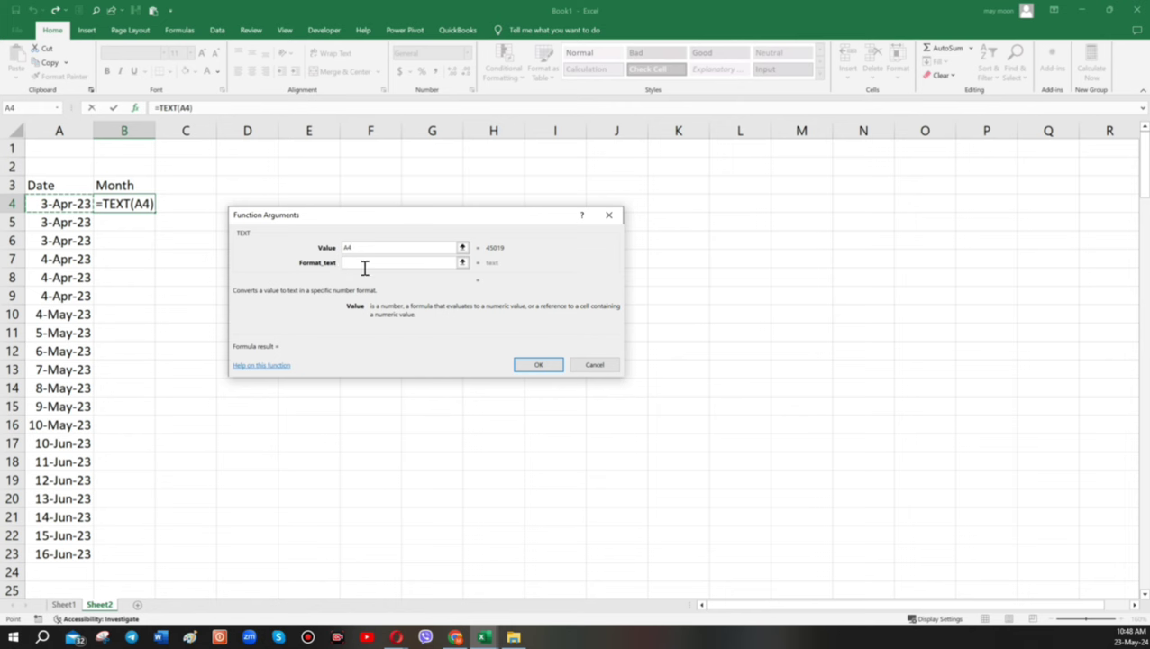
- Type the format code d into the TEXT Format_text argument
click(365, 264)
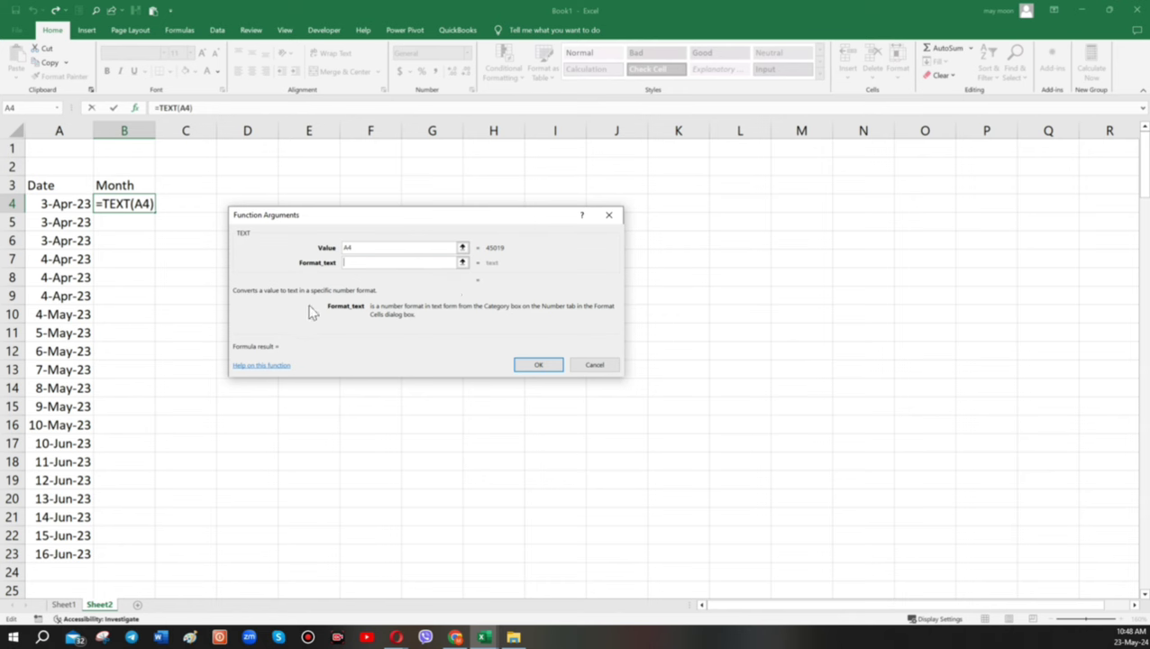
text(d)
- Try the day codes d, dd, ddd and dddd, previewing 3, 03, Mon and Monday
click(579, 371)
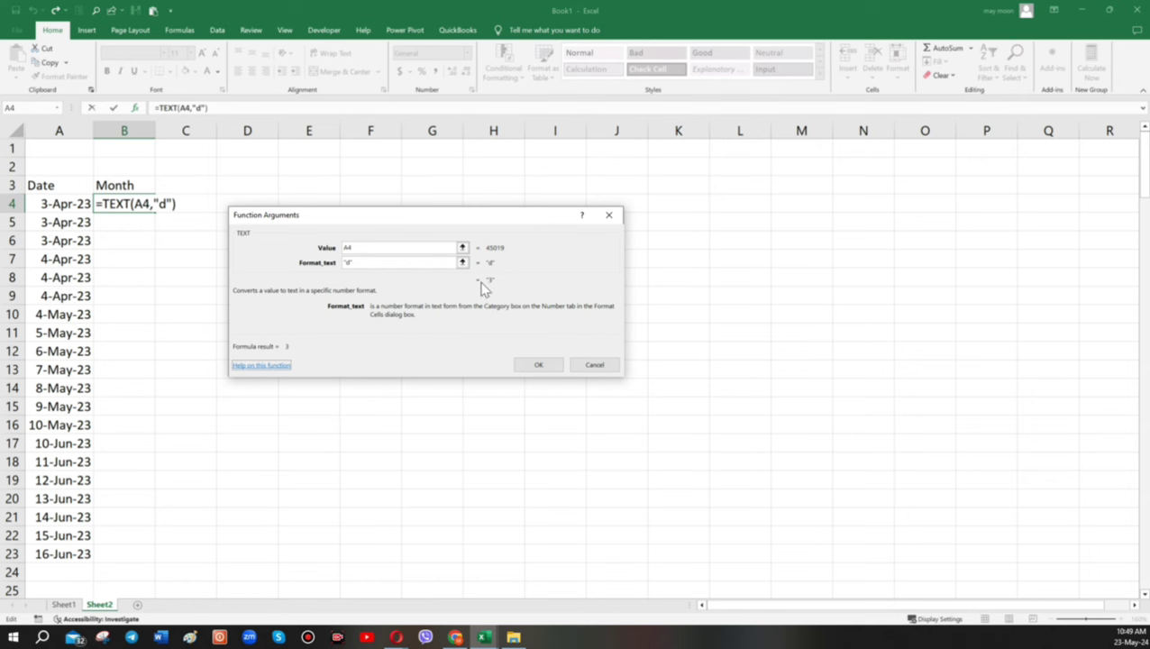
click(350, 261)
text(d)
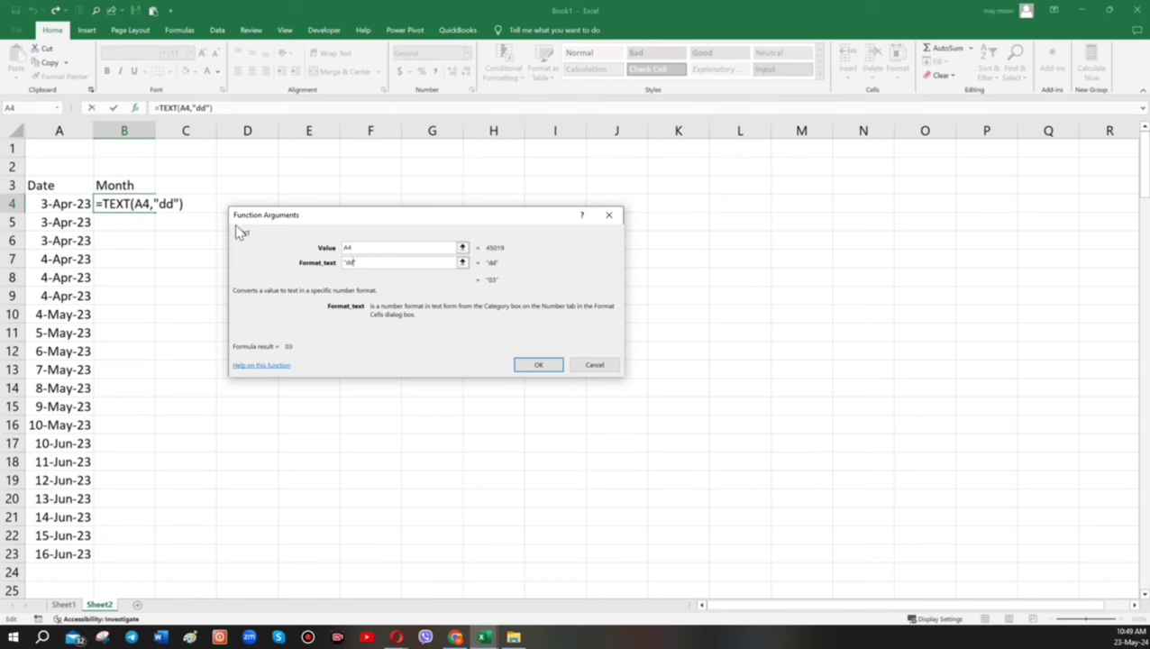
key(BackSpace)
key(BackSpace)
text(dd)
text(d)
text(d)
key(BackSpace)
key(BackSpace)
key(BackSpace)
key(BackSpace)
text(m)
text(m)
- Preview the format codes mmm, mmmm, y and yyyy, then settle on mmm
text(m)
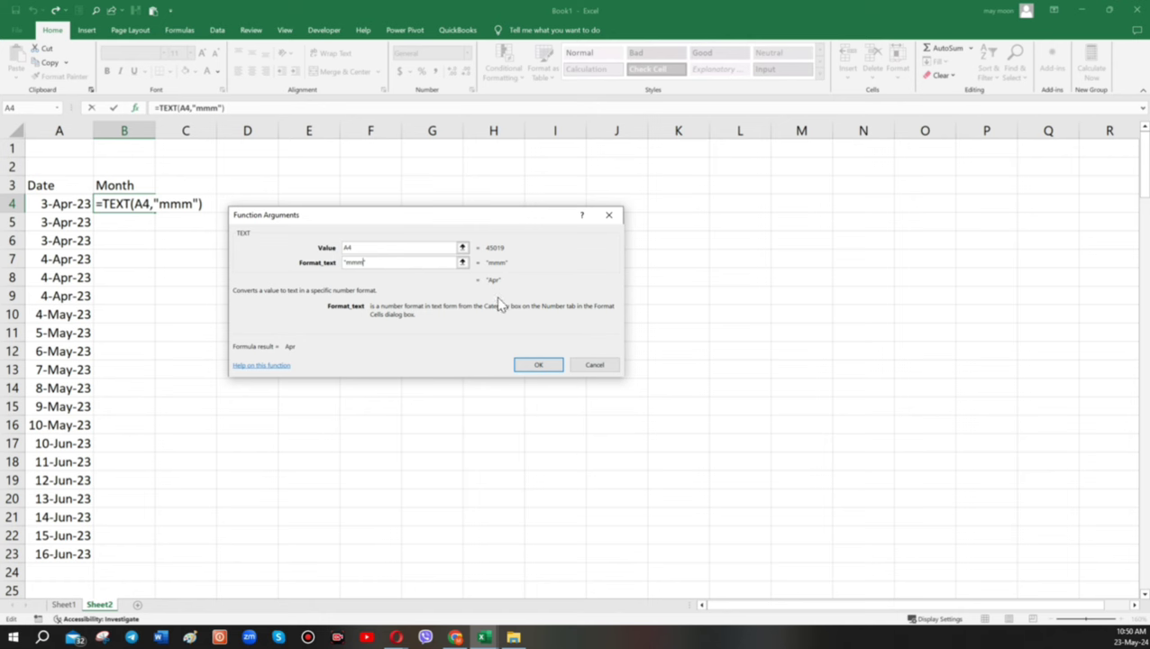
text(m)
key(BackSpace)
key(BackSpace)
key(BackSpace)
key(BackSpace)
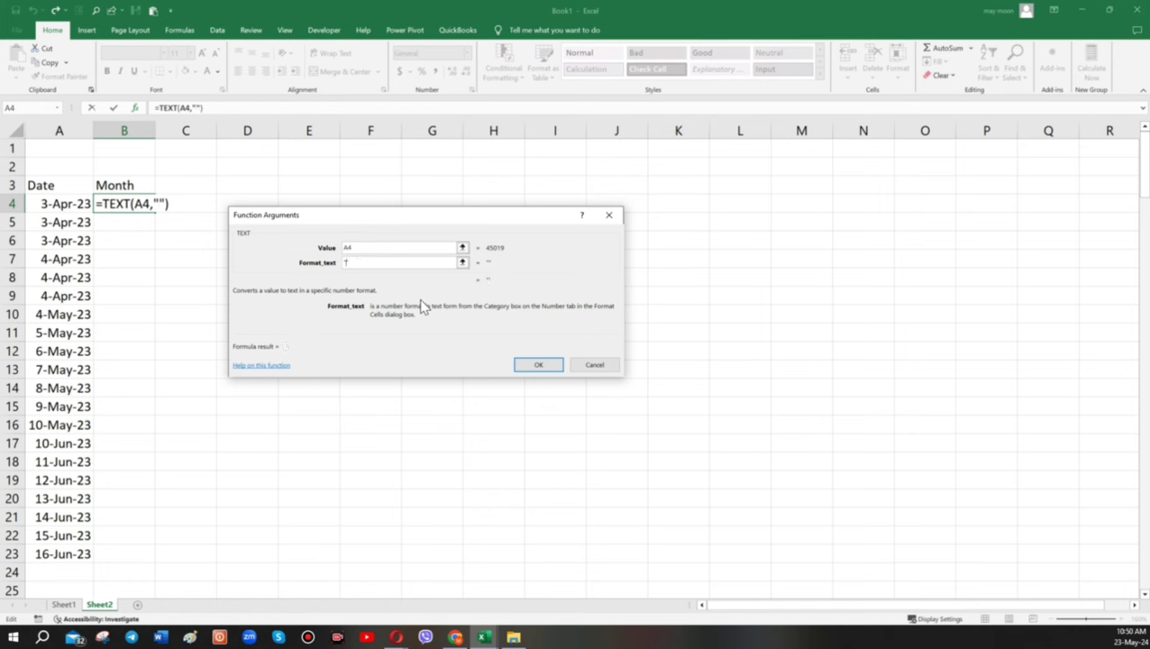
text(y)
text(y)
text(y)
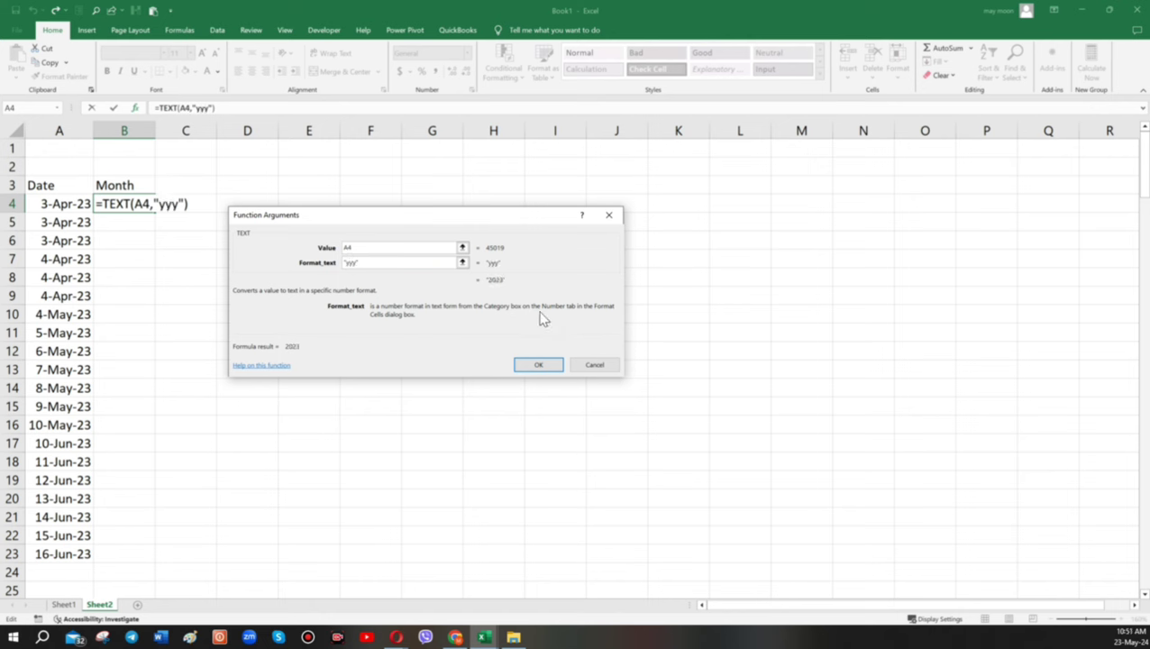
text(y)
text(y)
key(BackSpace)
key(BackSpace)
key(BackSpace)
key(BackSpace)
key(BackSpace)
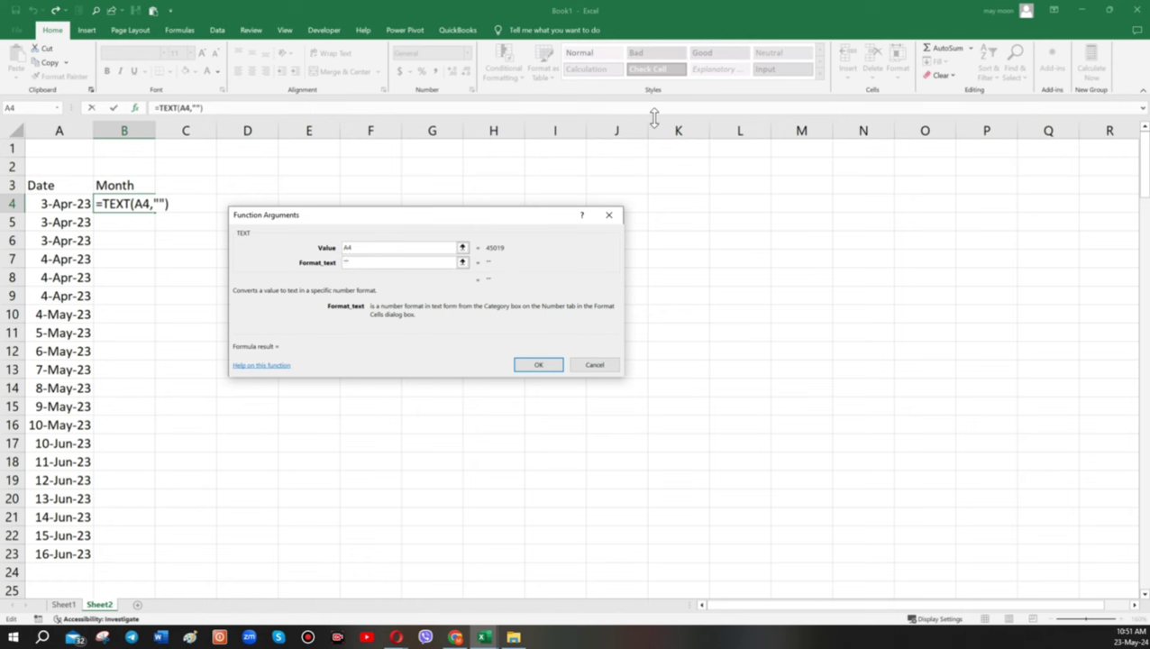
text(m)
text(mm)
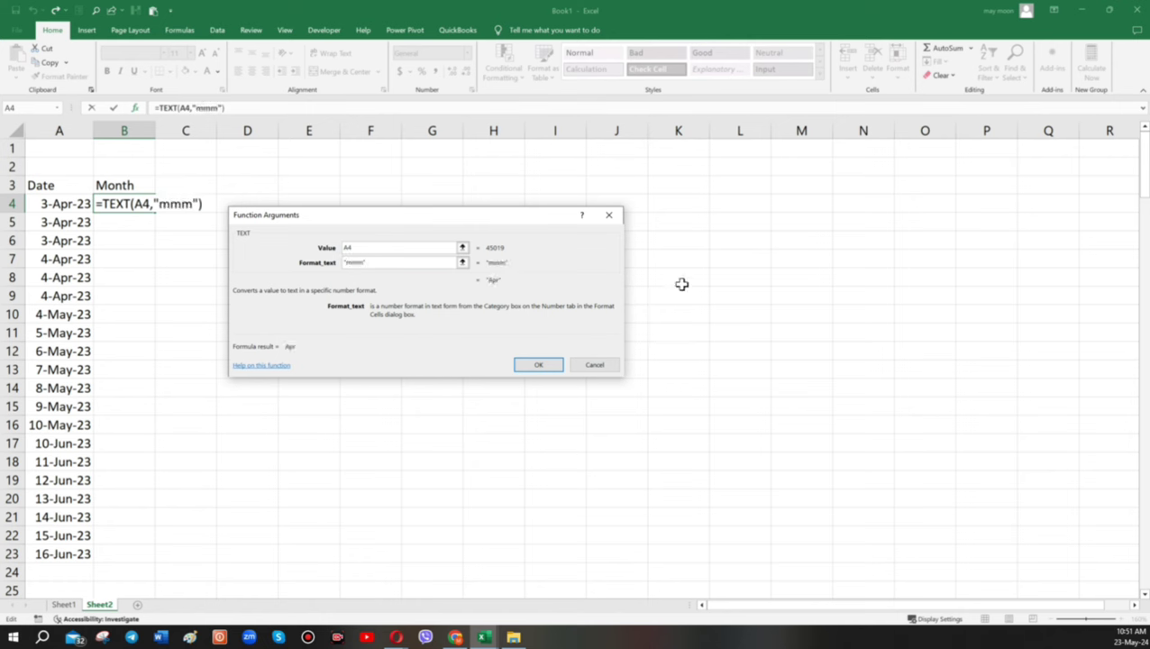
- Confirm =TEXT(A4,"mmm") and fill it down B4:B23 to show Apr, May and Jun
click(545, 362)
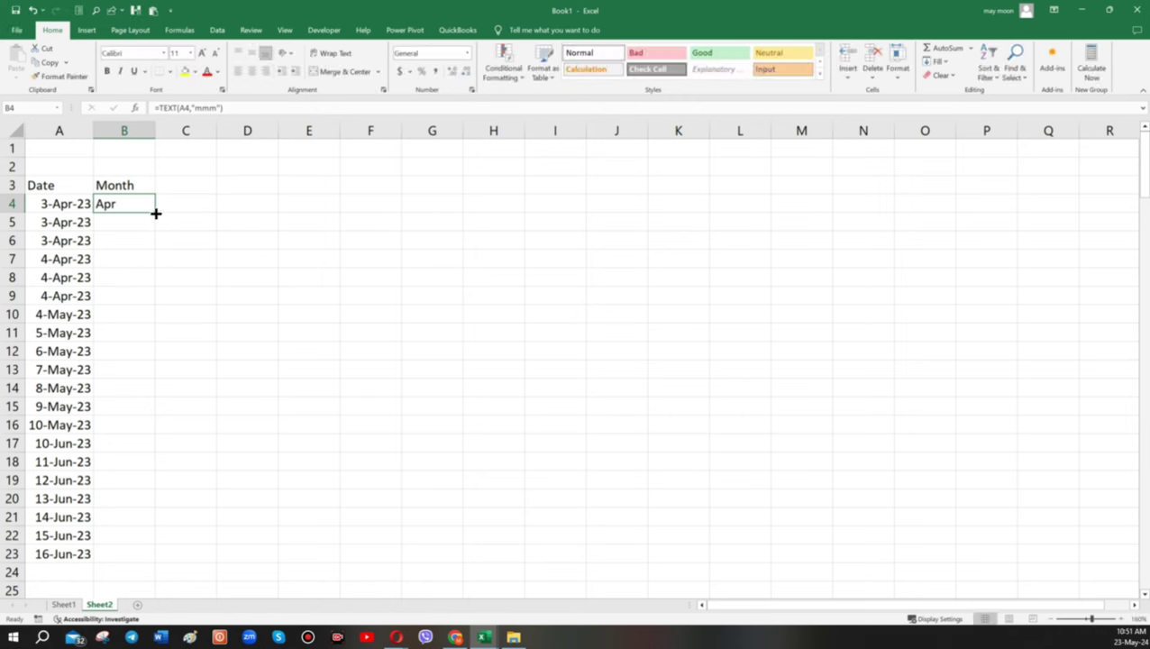
double_click(155, 212)
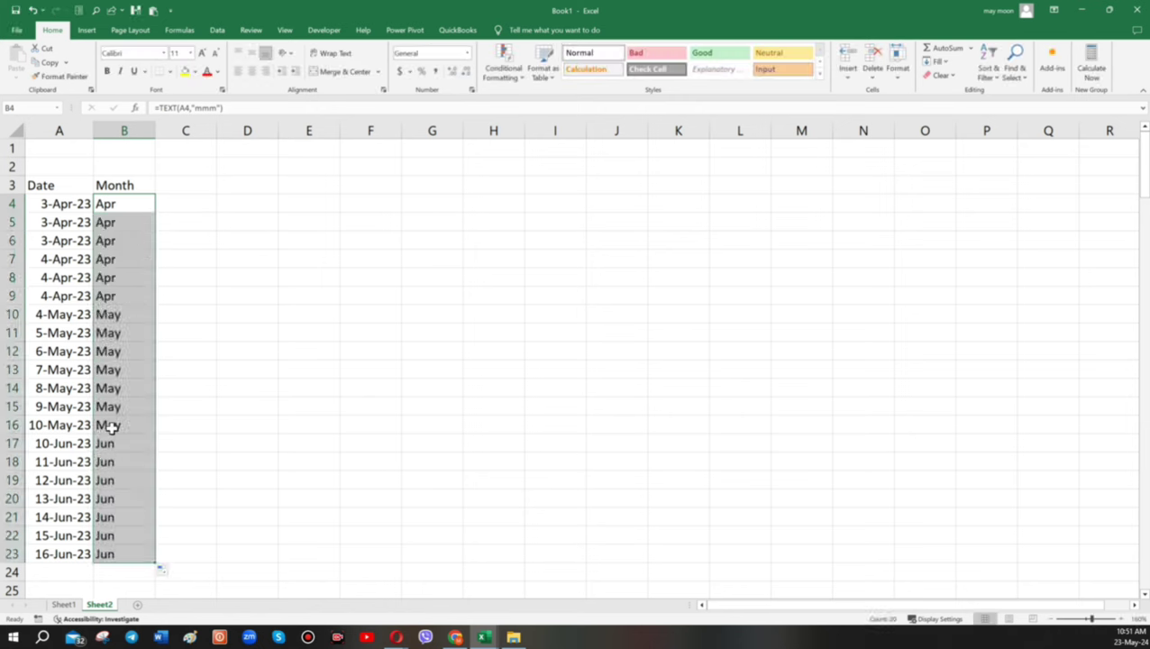
click(195, 210)
click(151, 186)
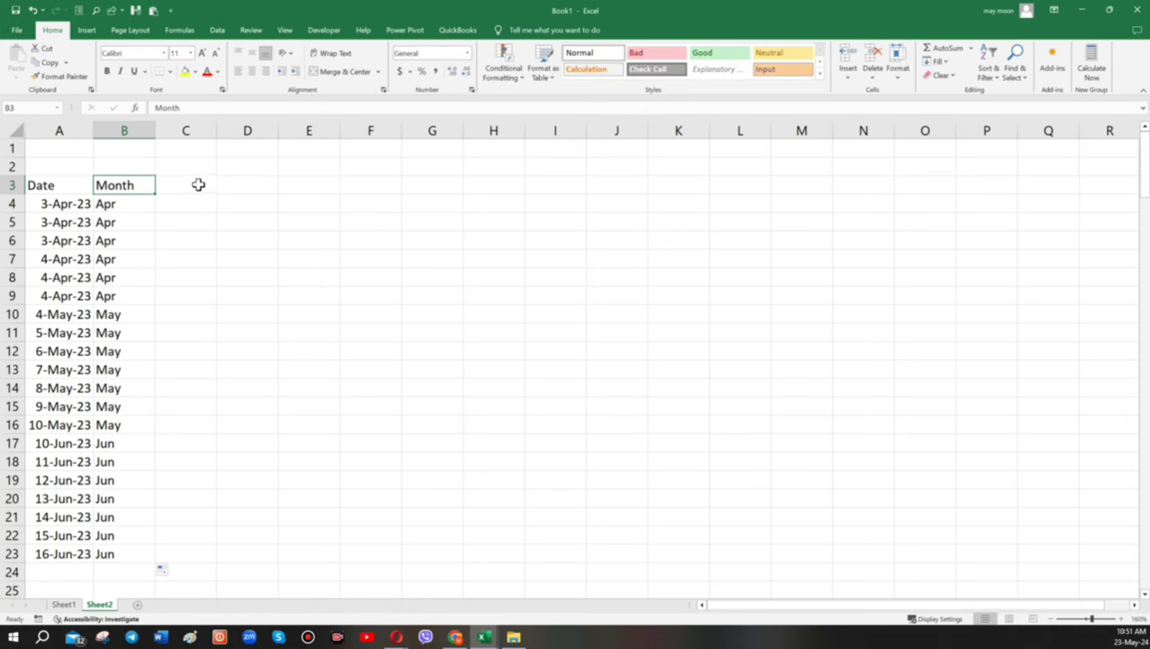
- Add the heading 'Day' in cell C3
click(198, 184)
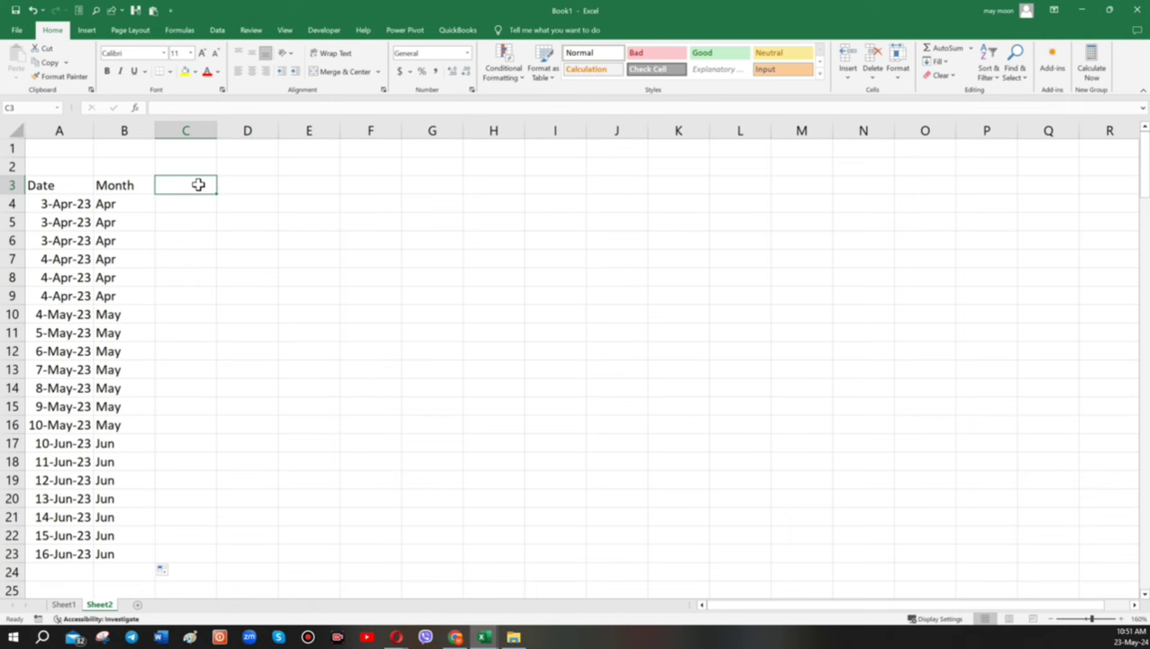
text(Day)
key(Return)
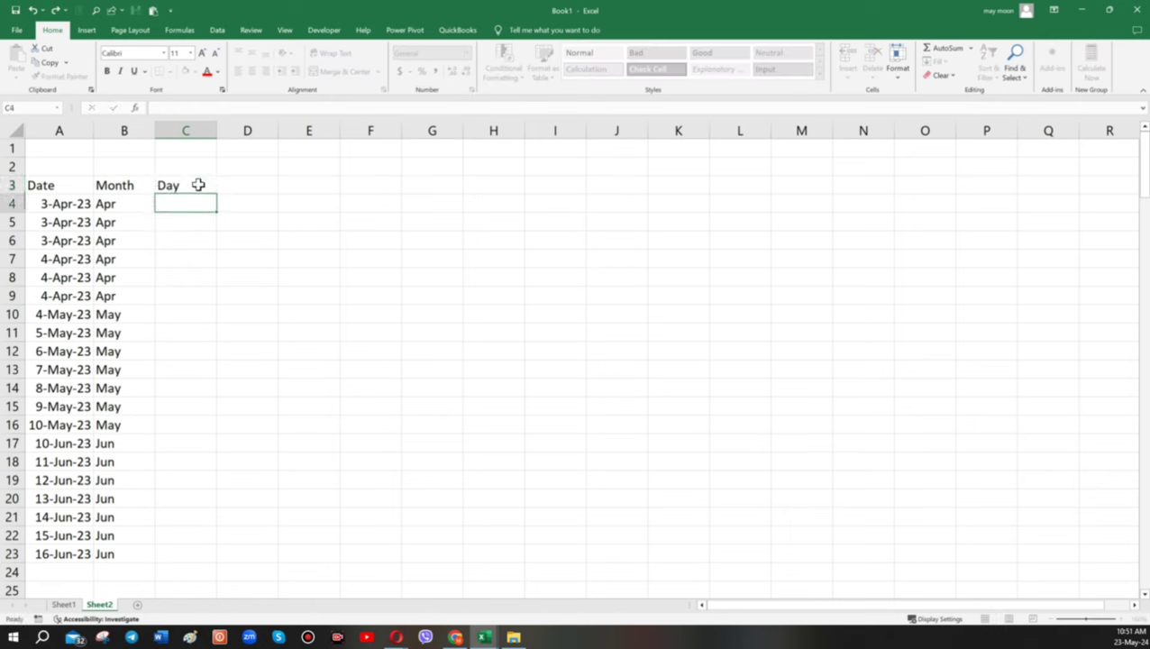
- Enter =TEXT(A4,"dddd") in C4 to show the full weekday name
text(=text)
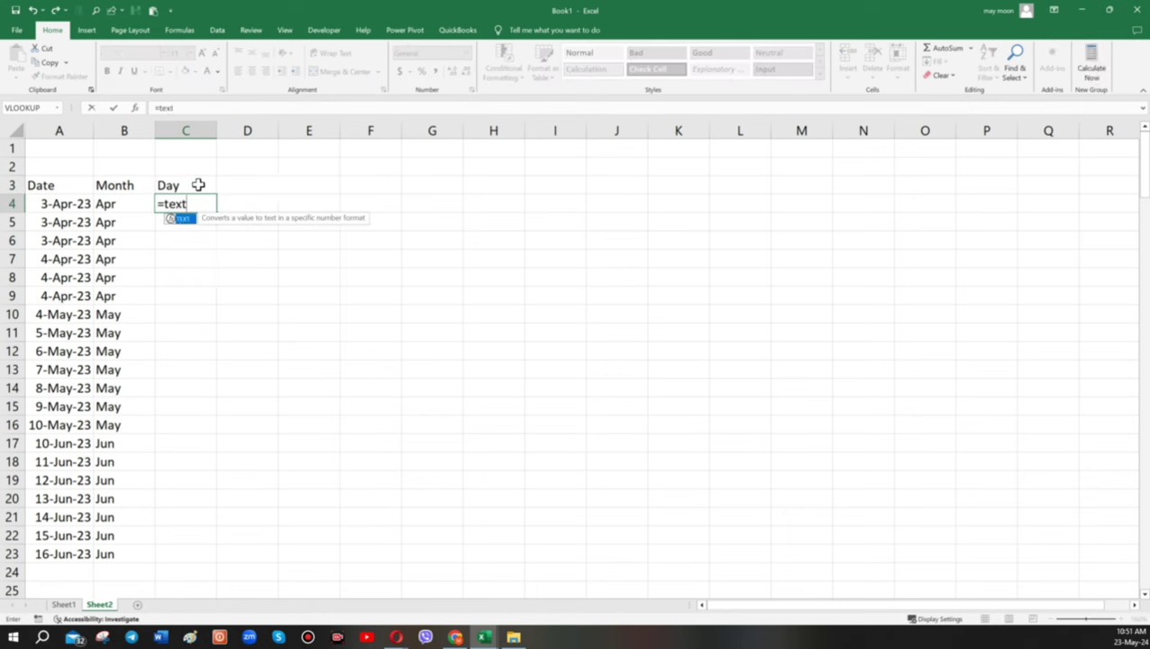
key(ctrl+a)
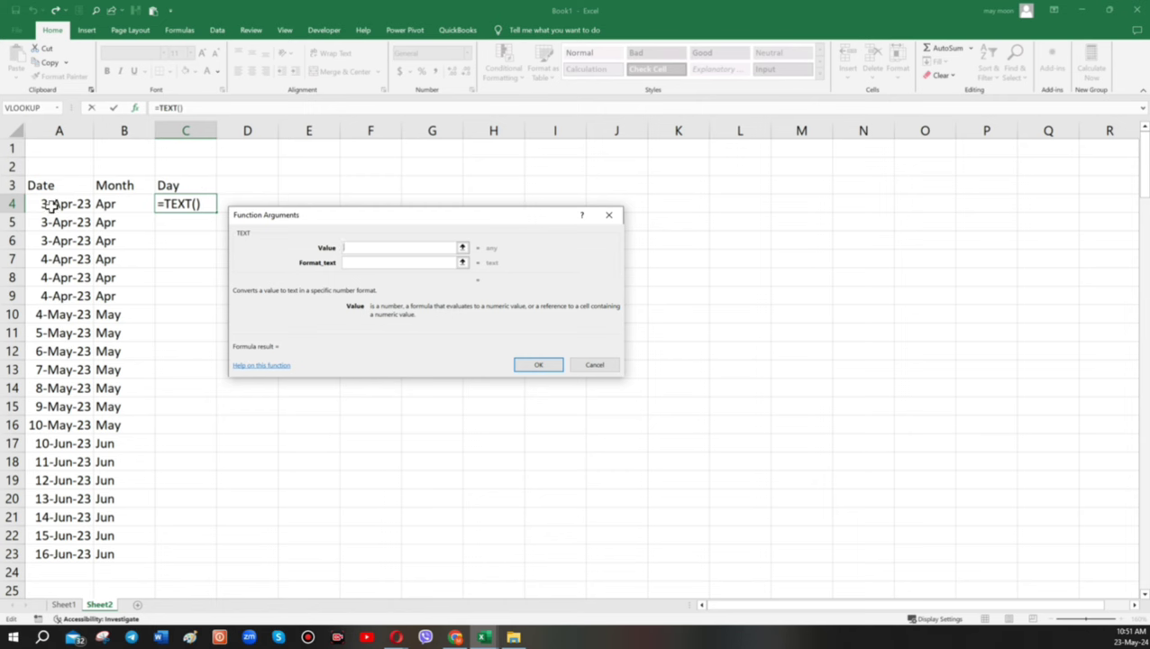
click(56, 203)
key(Tab)
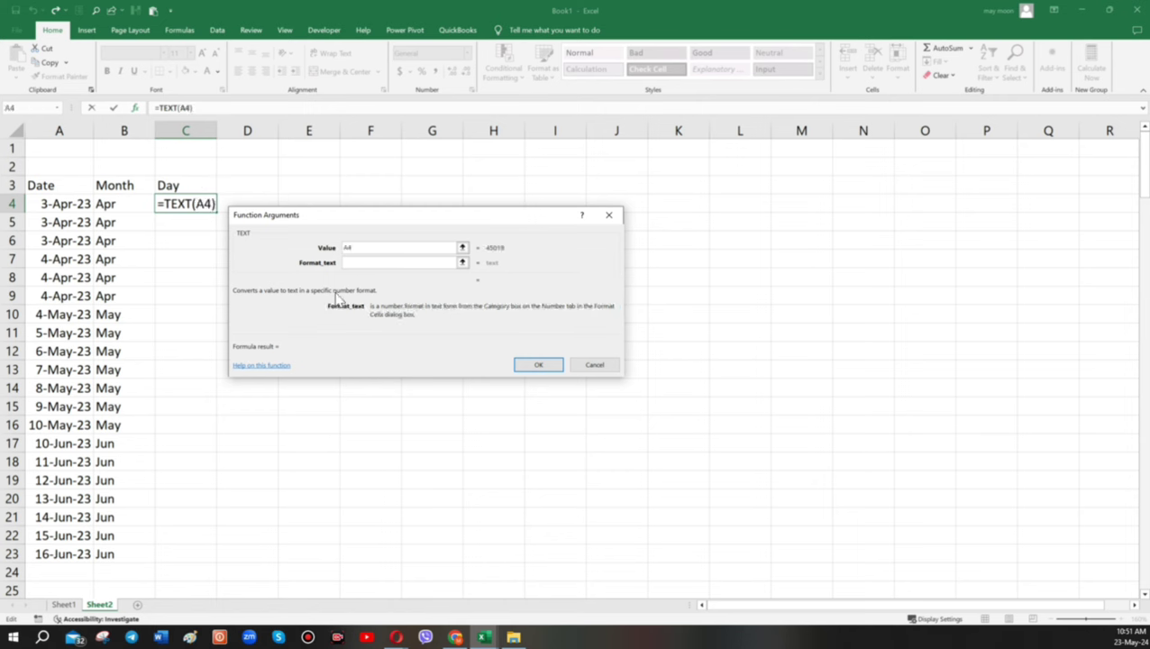
text(ddd)
key(Tab)
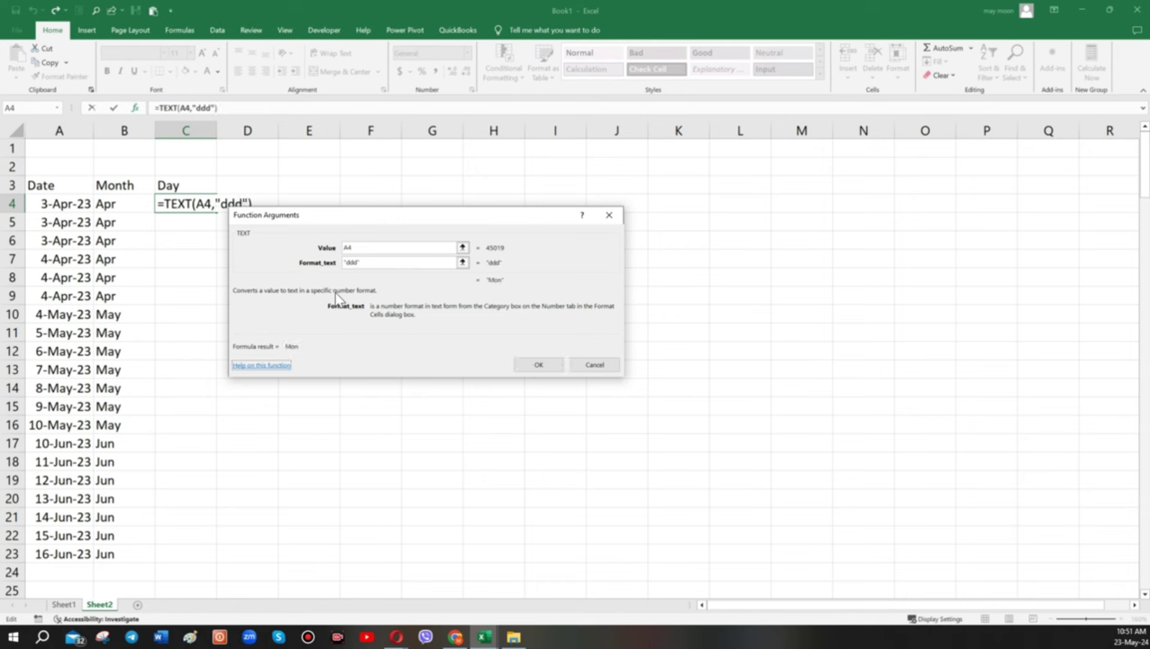
click(357, 263)
text(d)
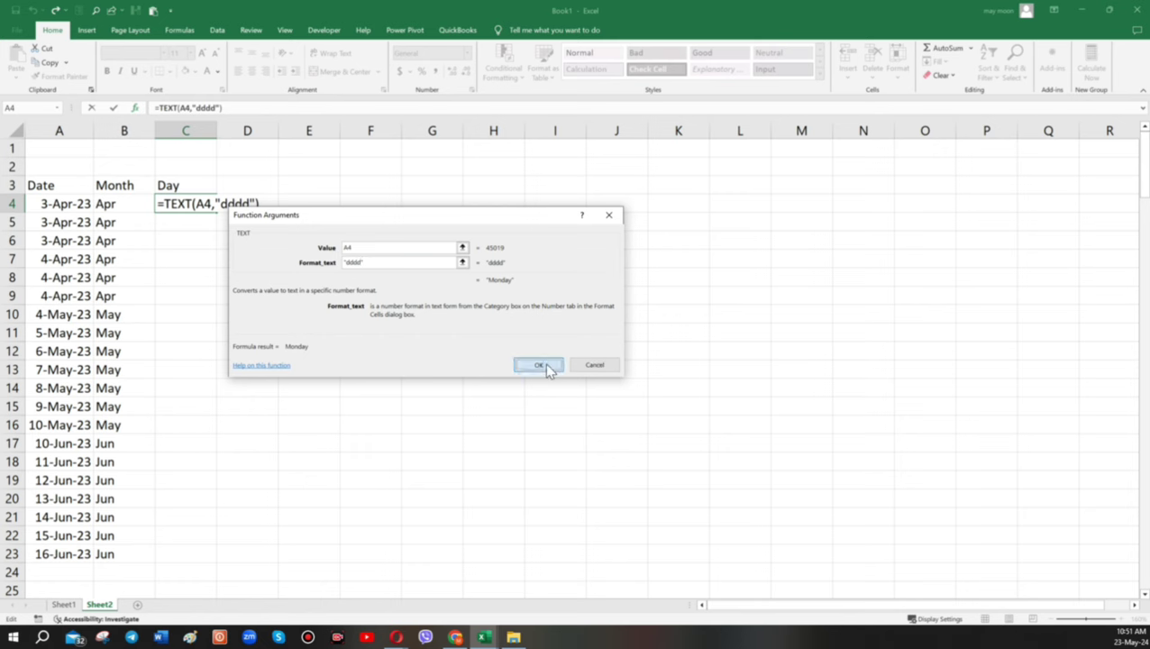
click(544, 364)
- Fill the weekday formula down to C23 and widen column C to fit Wednesday
double_click(215, 212)
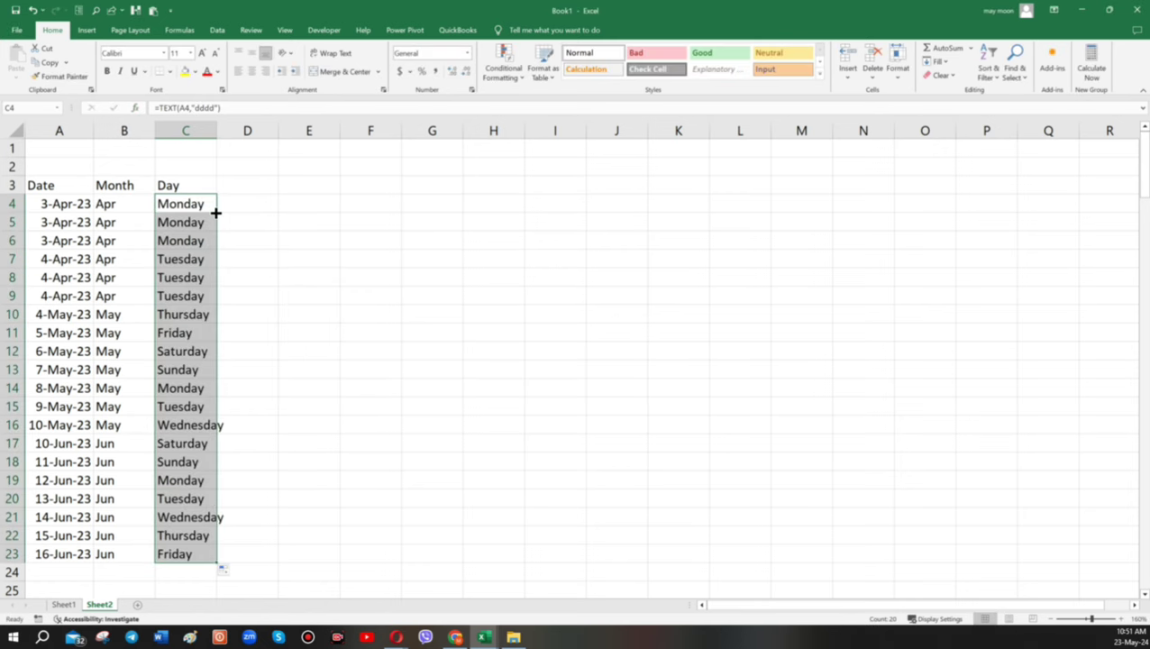
double_click(217, 130)
click(262, 182)
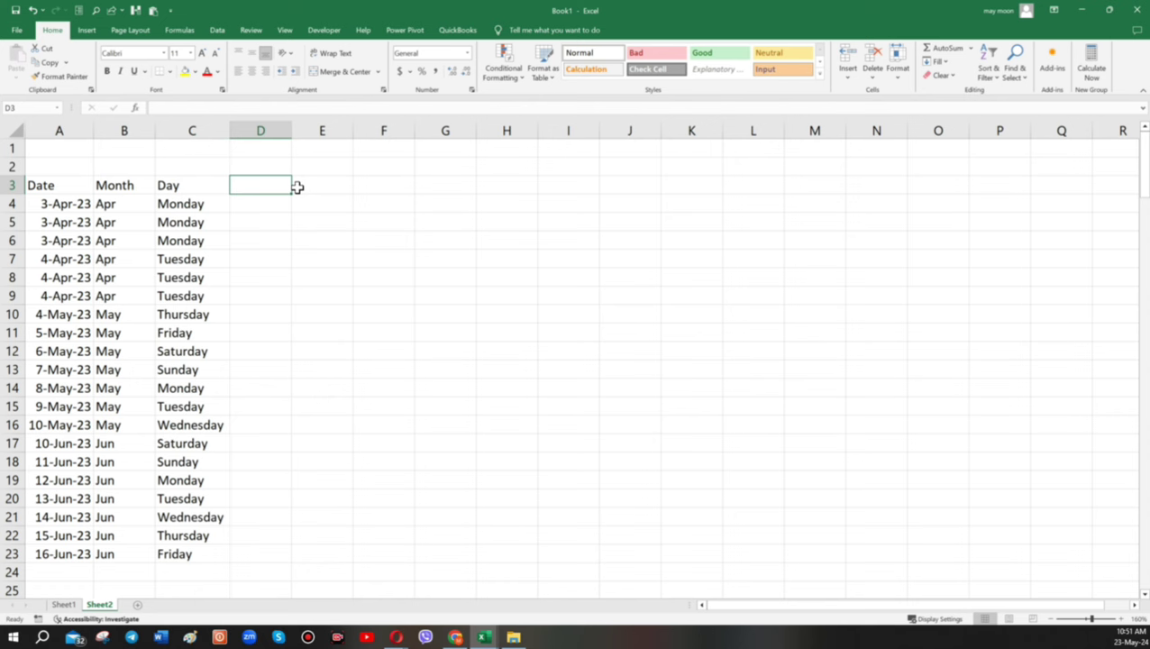
- Enter =TEXT(A4,"dd") in D4 to show the two-digit day number
text(Date)
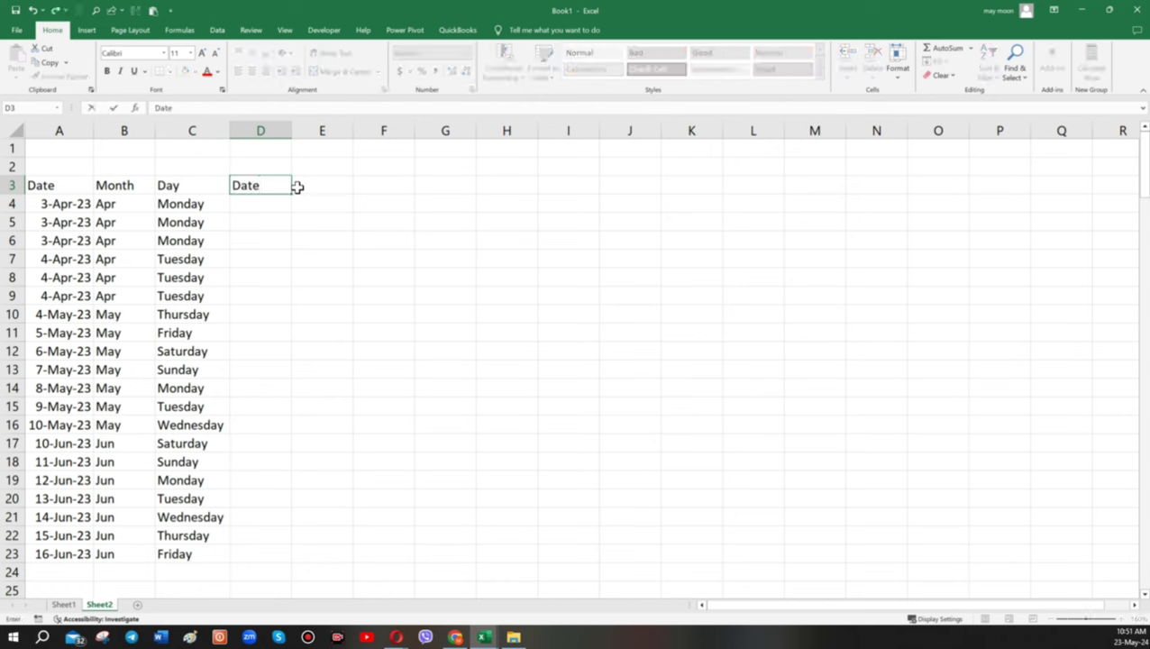
key(Escape)
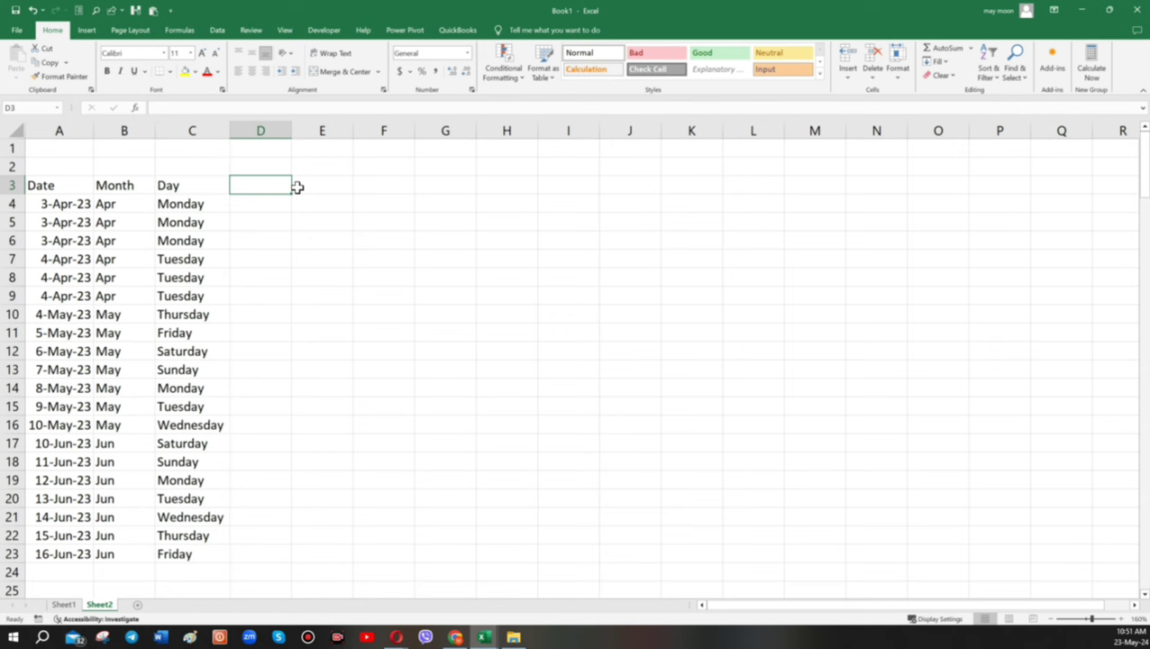
key(Return)
text(=)
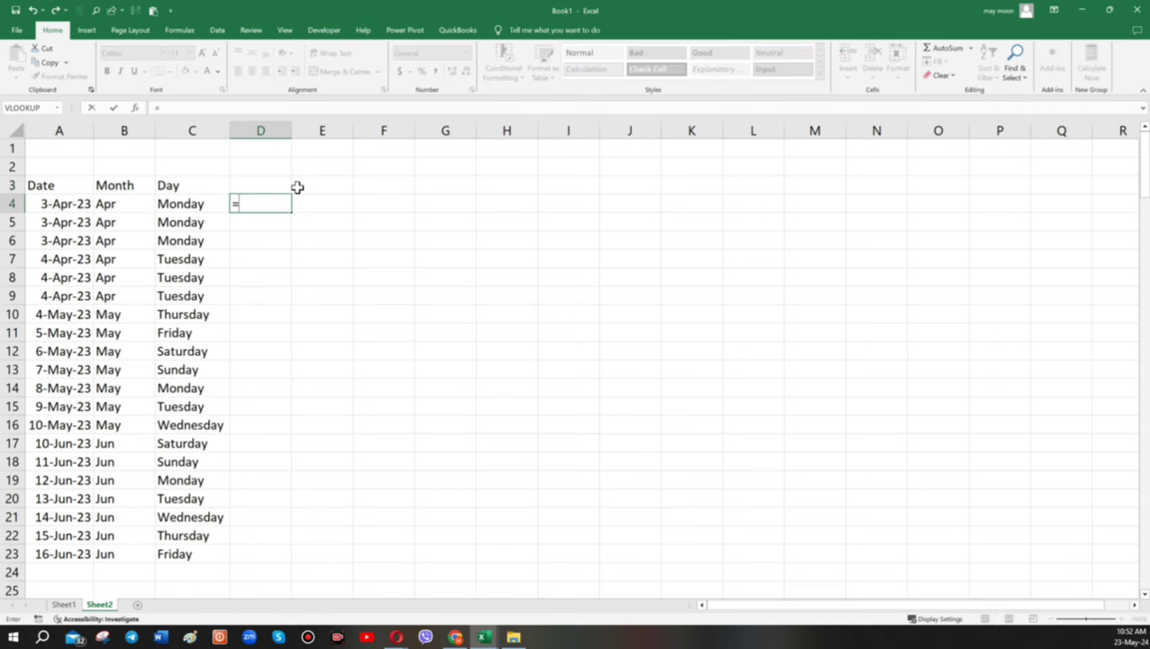
text(text)
key(ctrl+a)
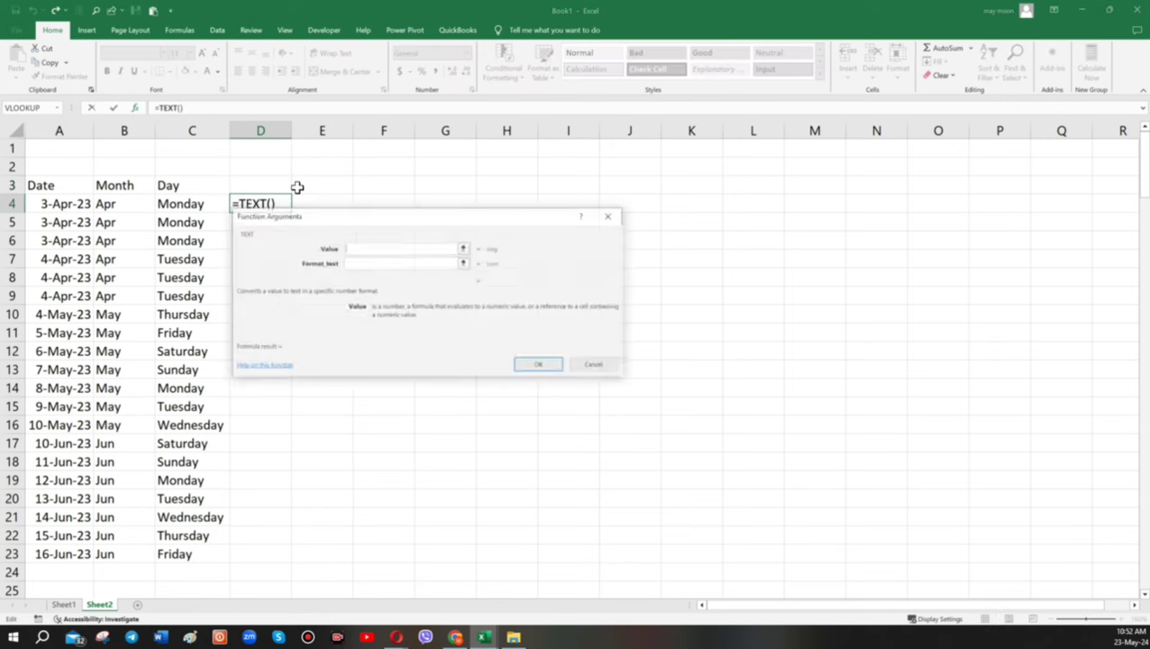
click(79, 202)
key(Tab)
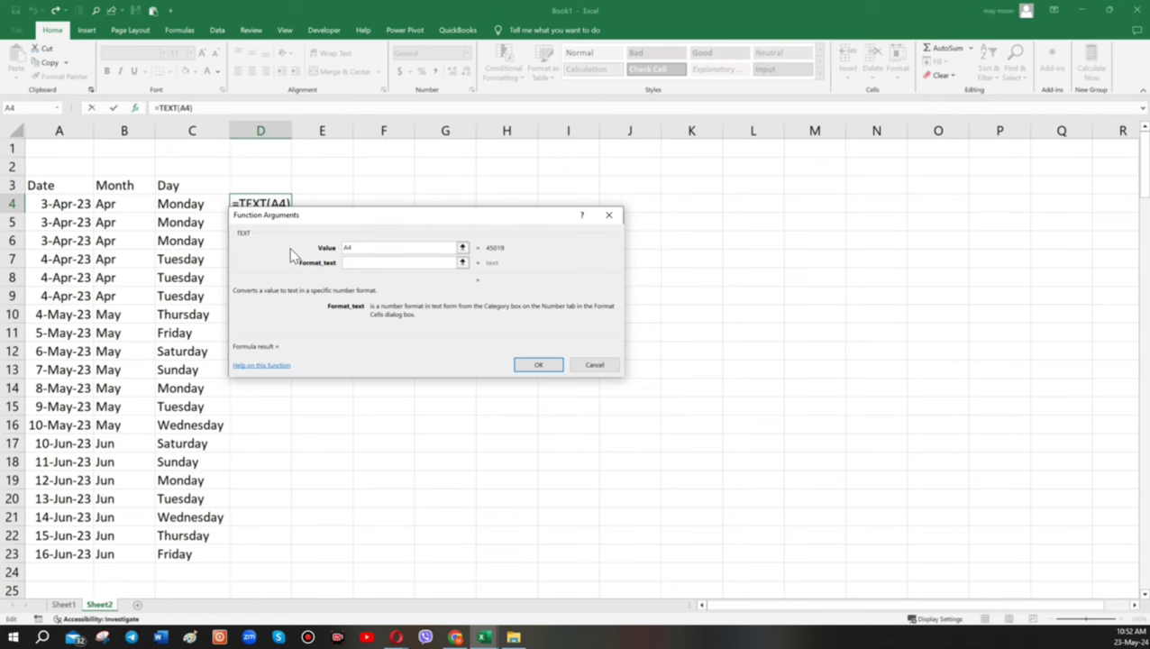
text(d)
text(d)
key(Tab)
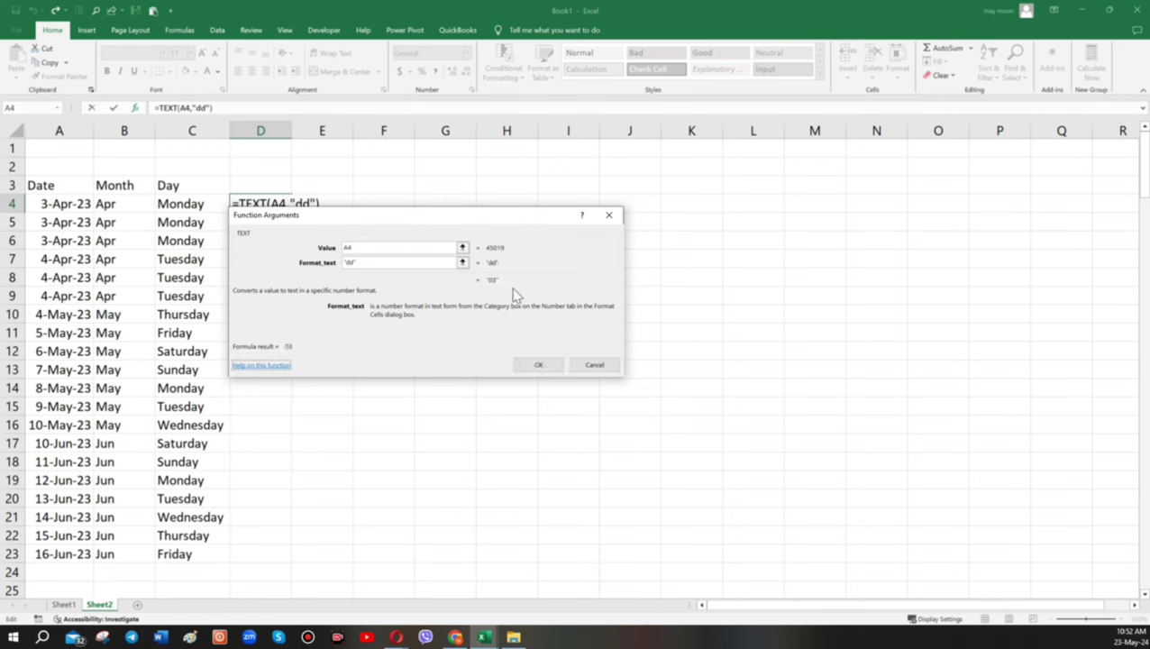
click(538, 364)
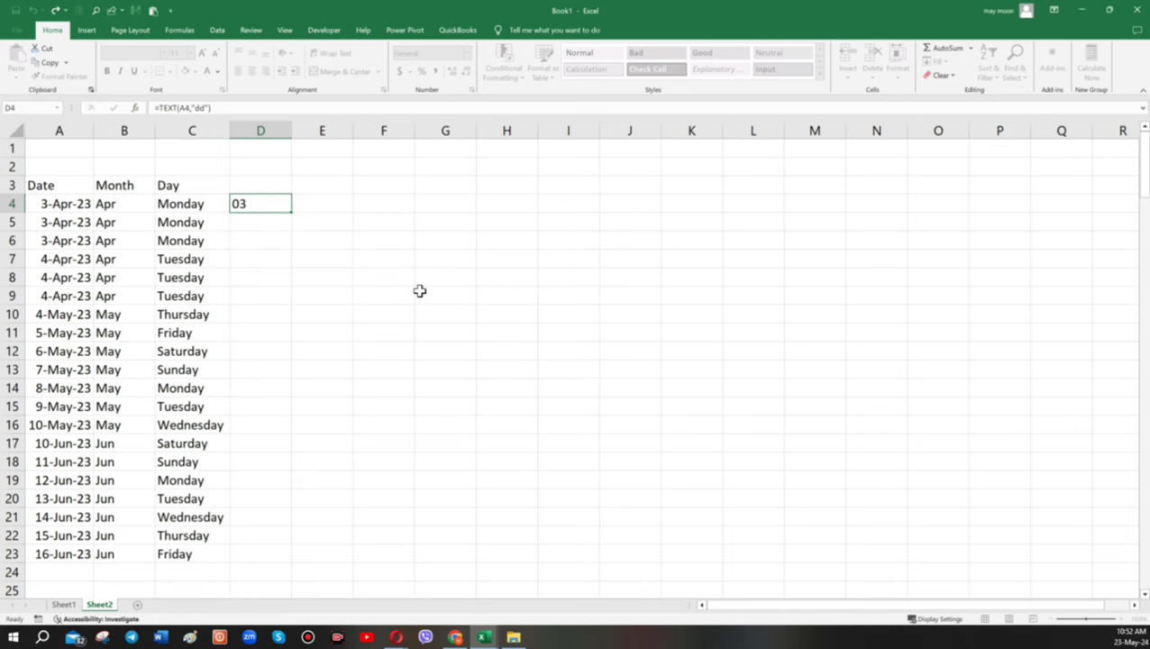
- Fill the day-number formula down column D through D23
double_click(293, 212)
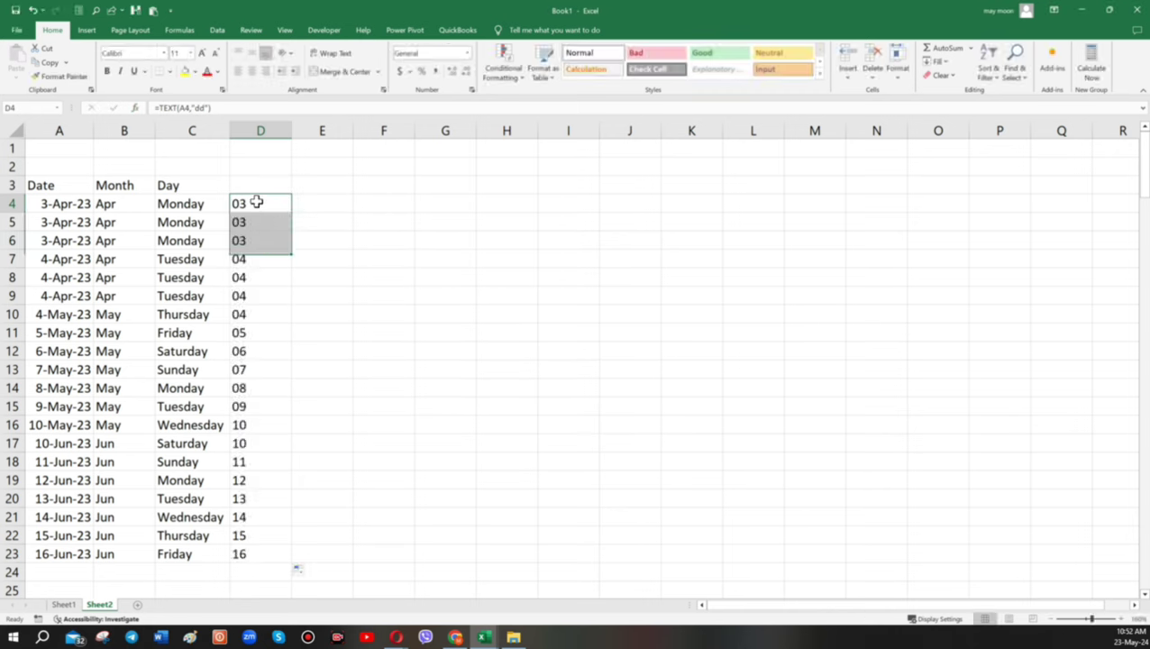
click(257, 202)
click(124, 204)
click(281, 203)
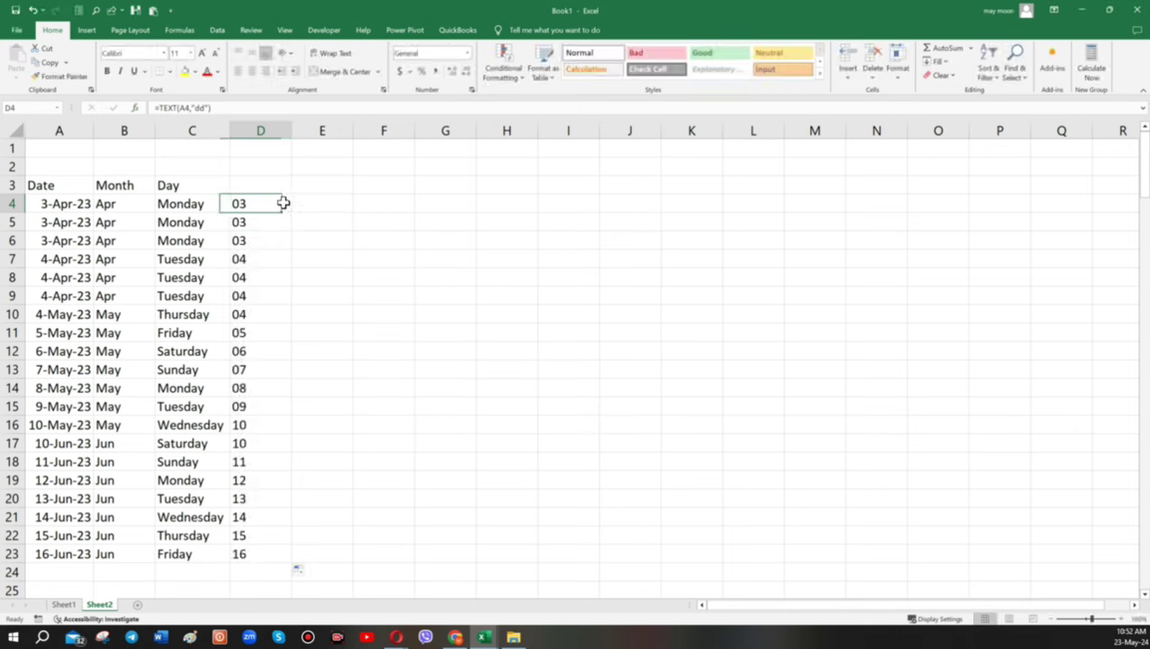
click(333, 208)
- Enter =TEXT(A4,"yyy") in E4 and fill it down to E23, showing 2023
text(=te)
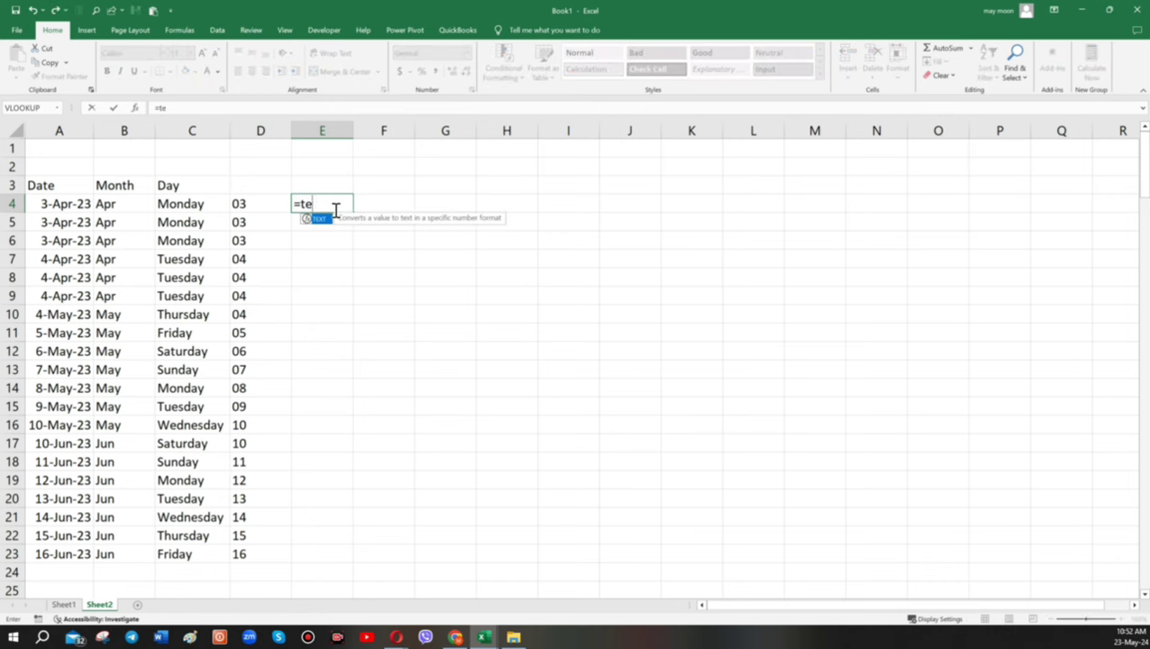
text(xt)
key(ctrl+a)
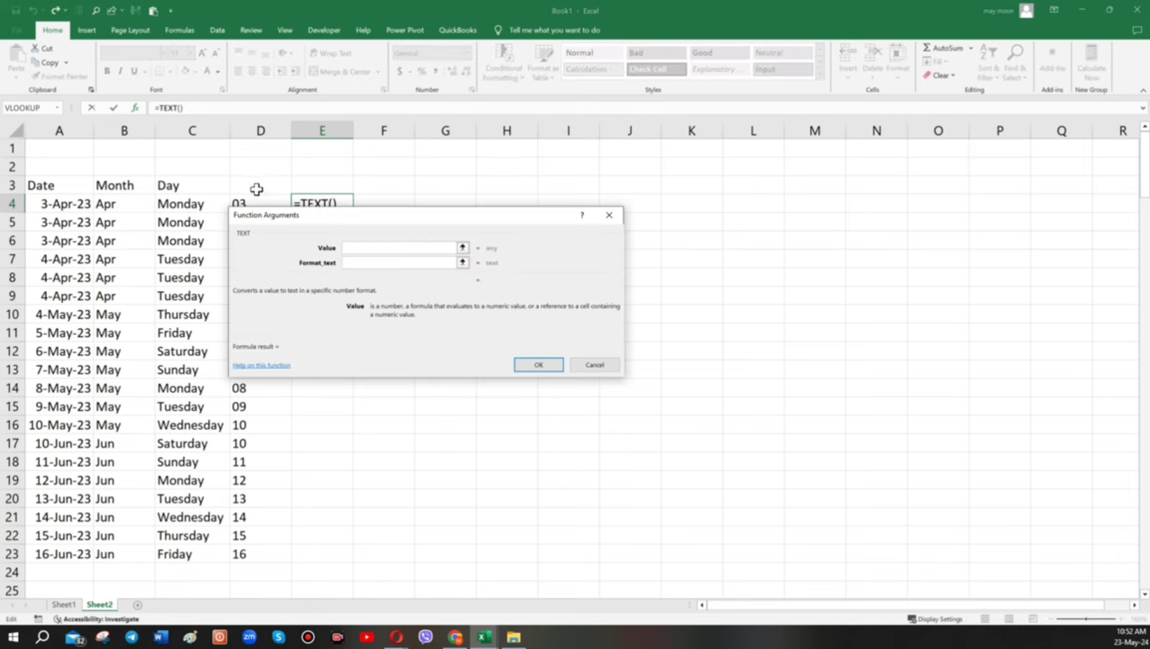
click(55, 204)
key(Tab)
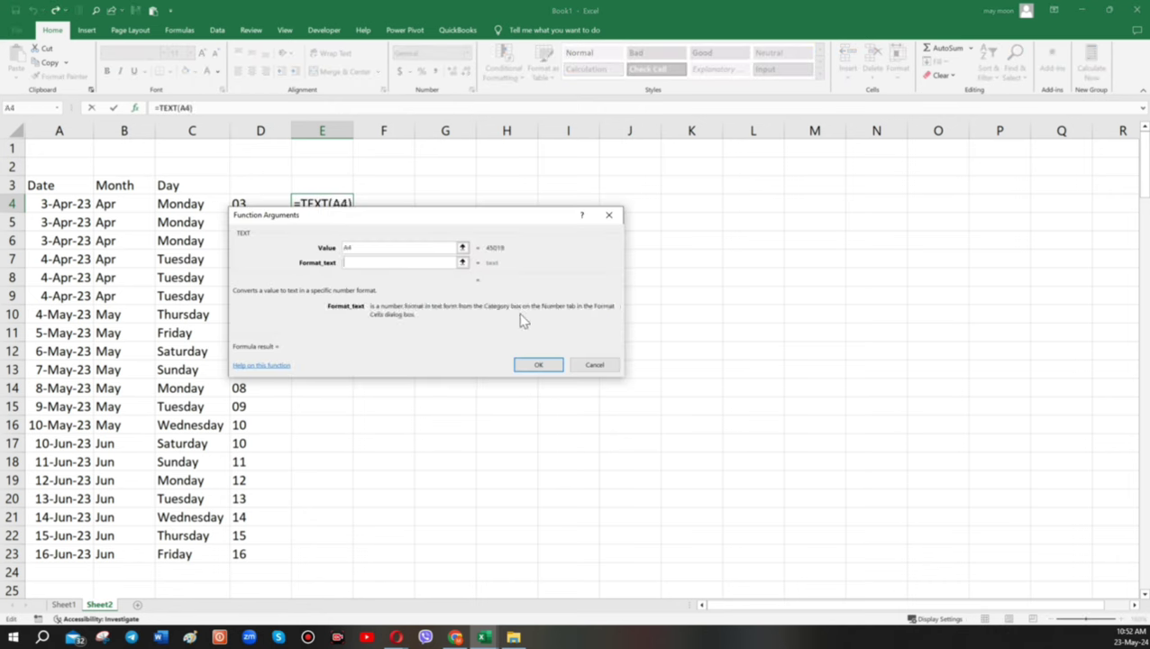
text(yyy)
key(Tab)
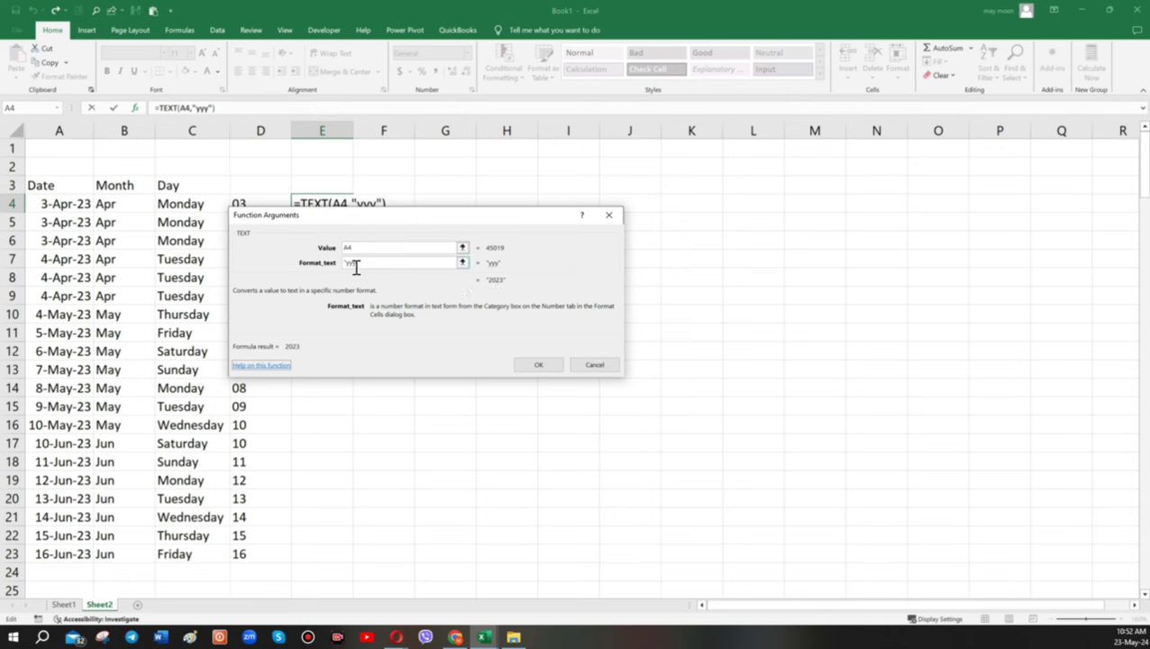
click(536, 365)
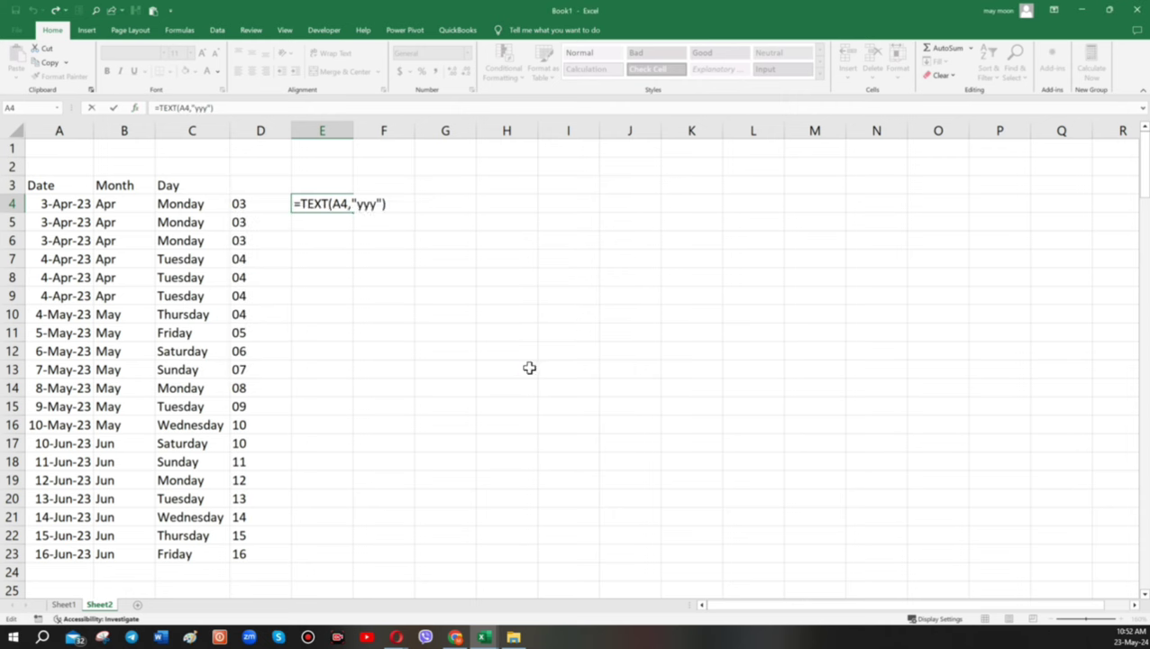
double_click(353, 213)
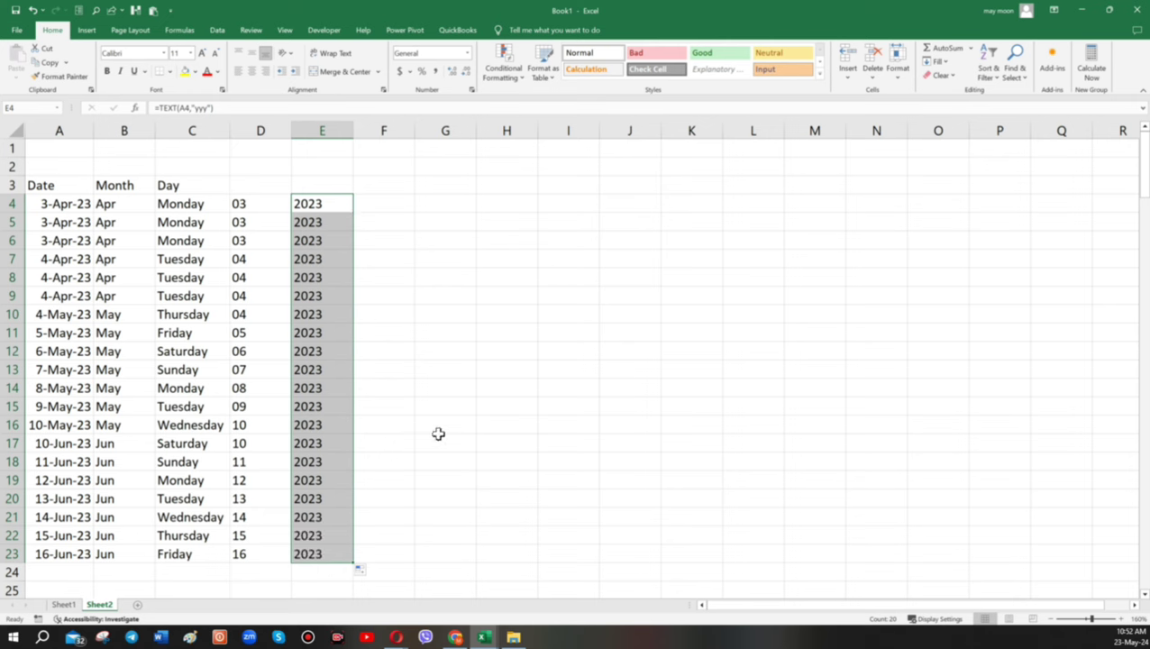
drag(72, 207, 57, 462)
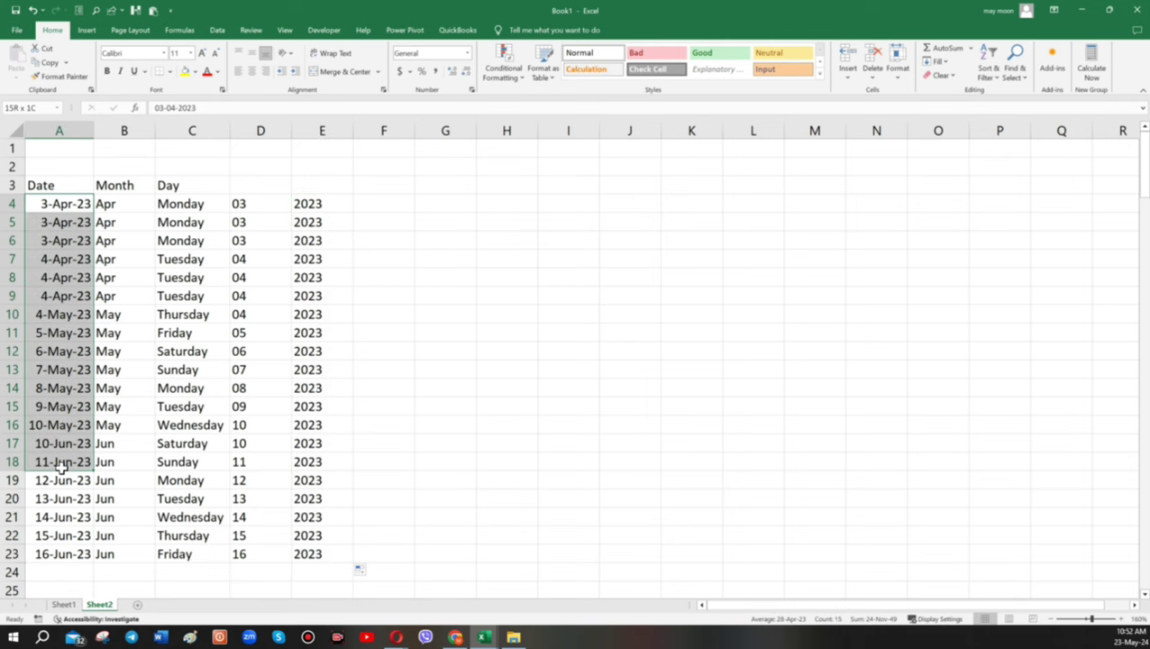
click(119, 200)
click(181, 198)
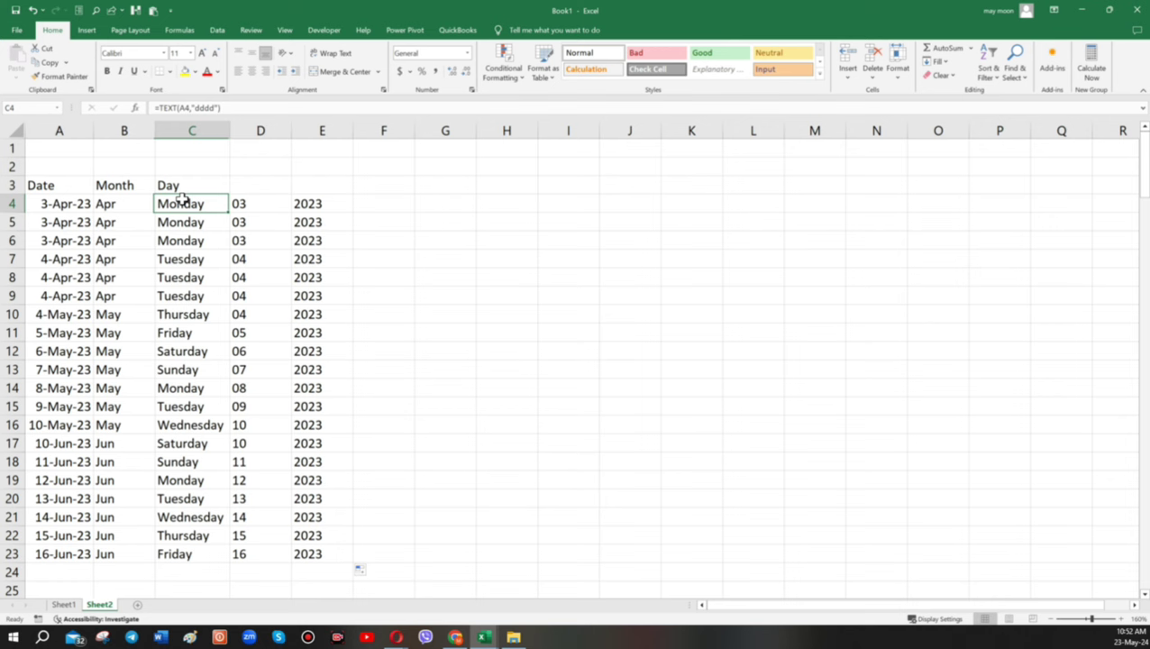
click(243, 203)
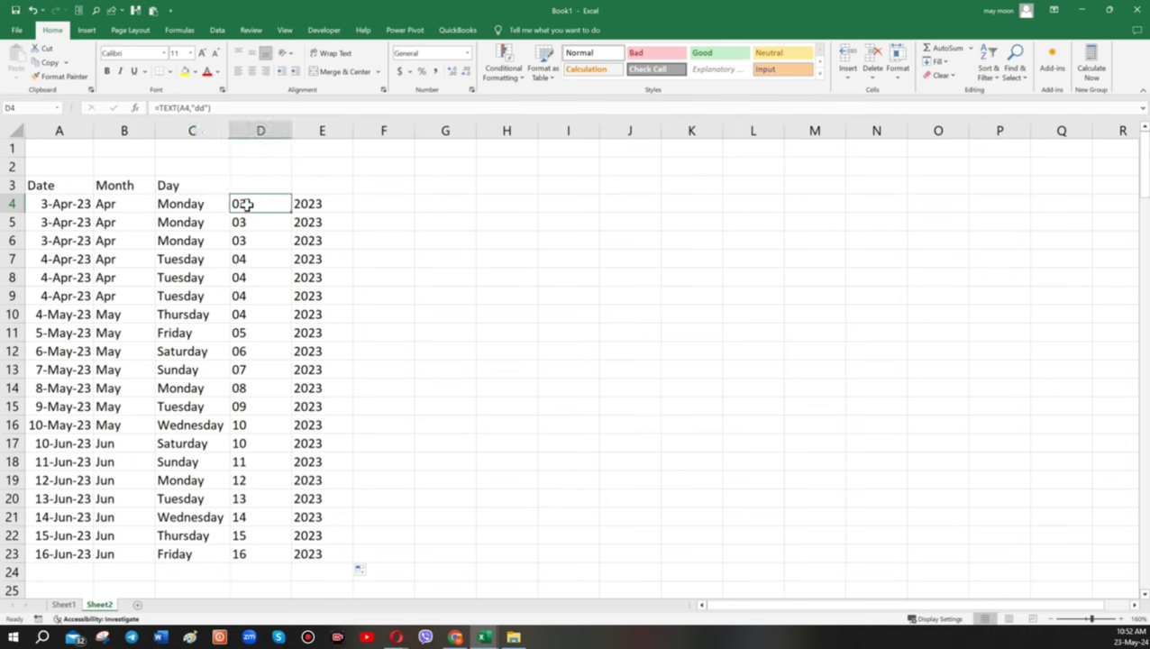
click(317, 202)
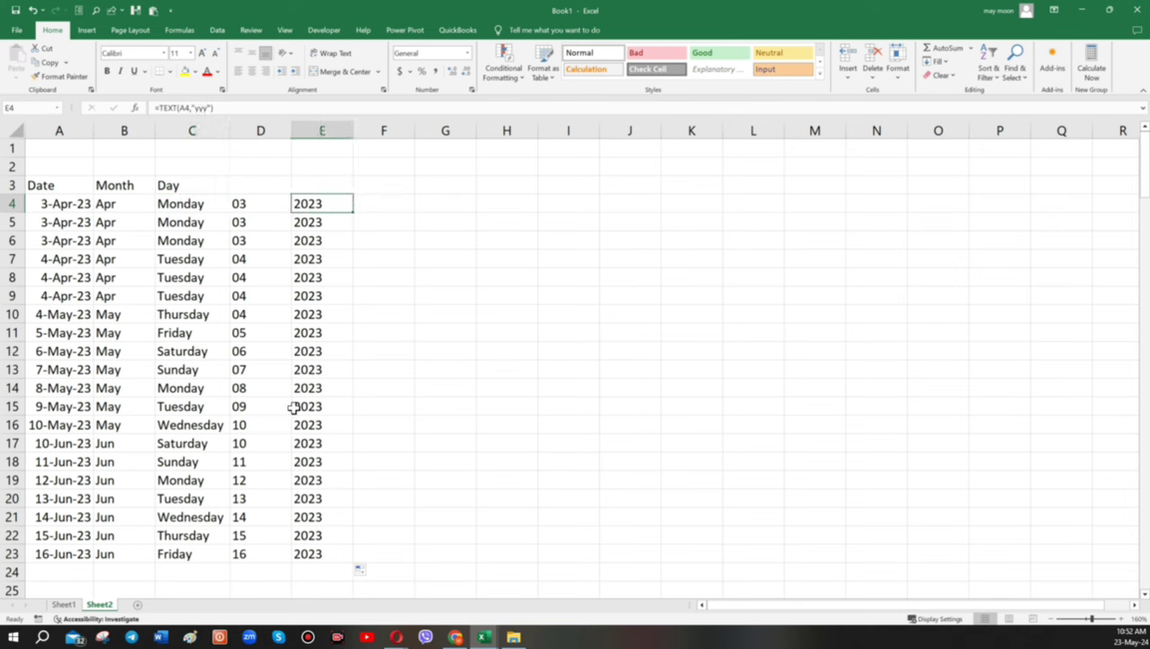